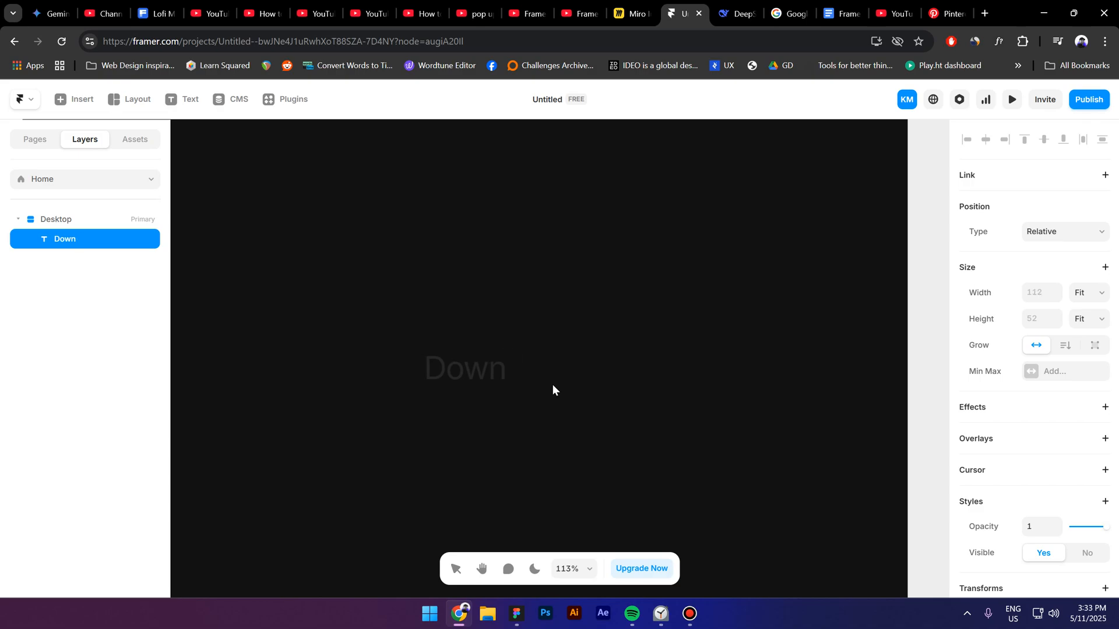
Step: Complete the text label as "Download" and wrap it in a stack with its width set to Fit Content
type("load")
key("Escape")
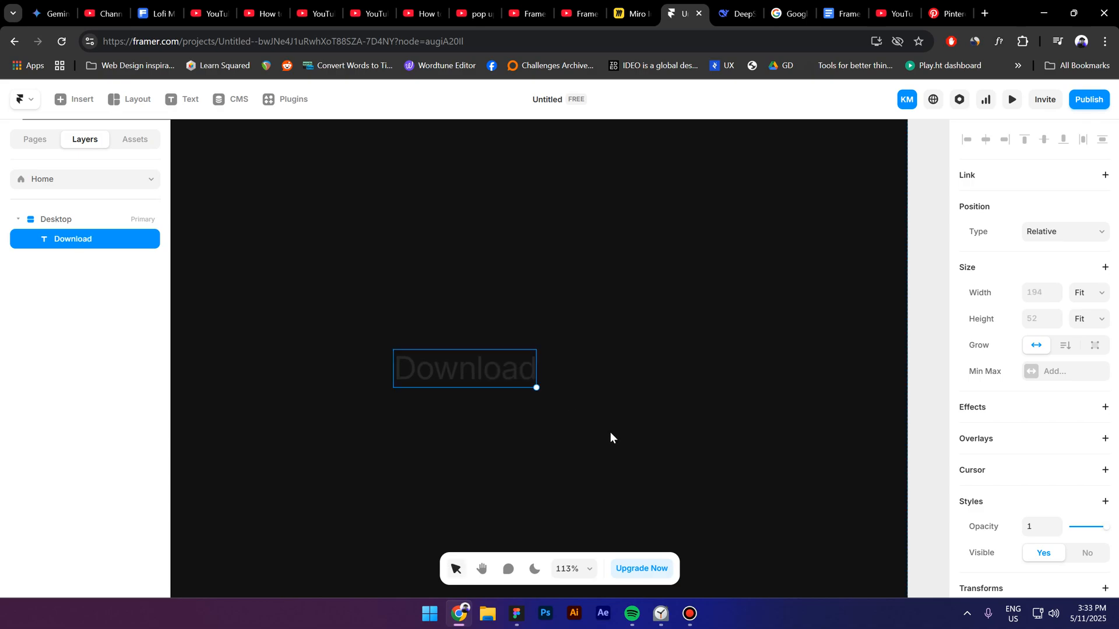
key("shift+a")
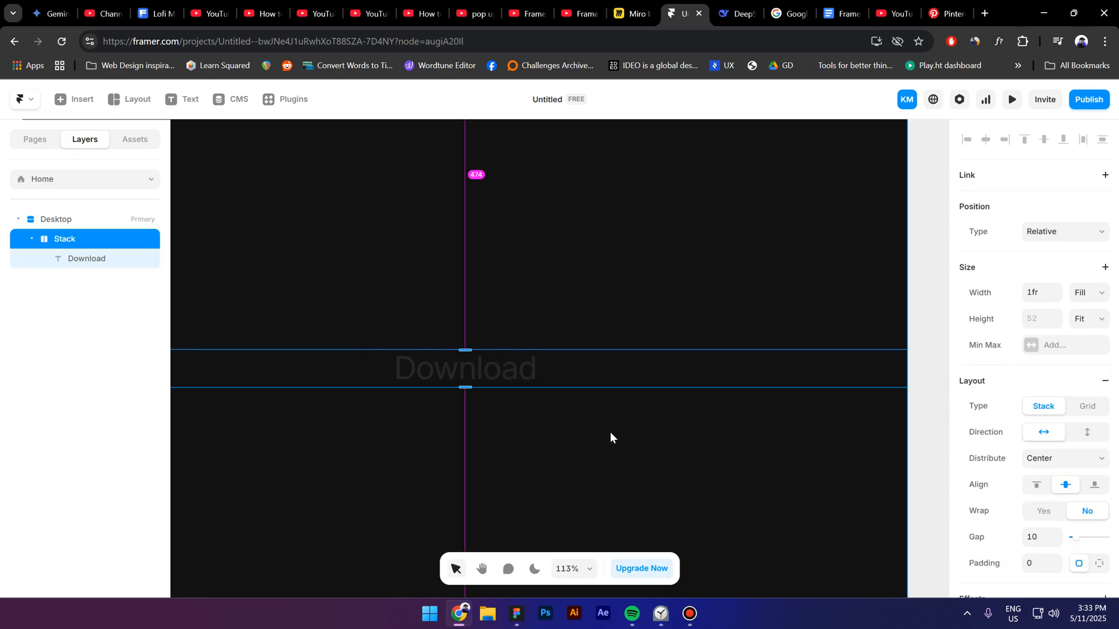
left_click(1091, 297)
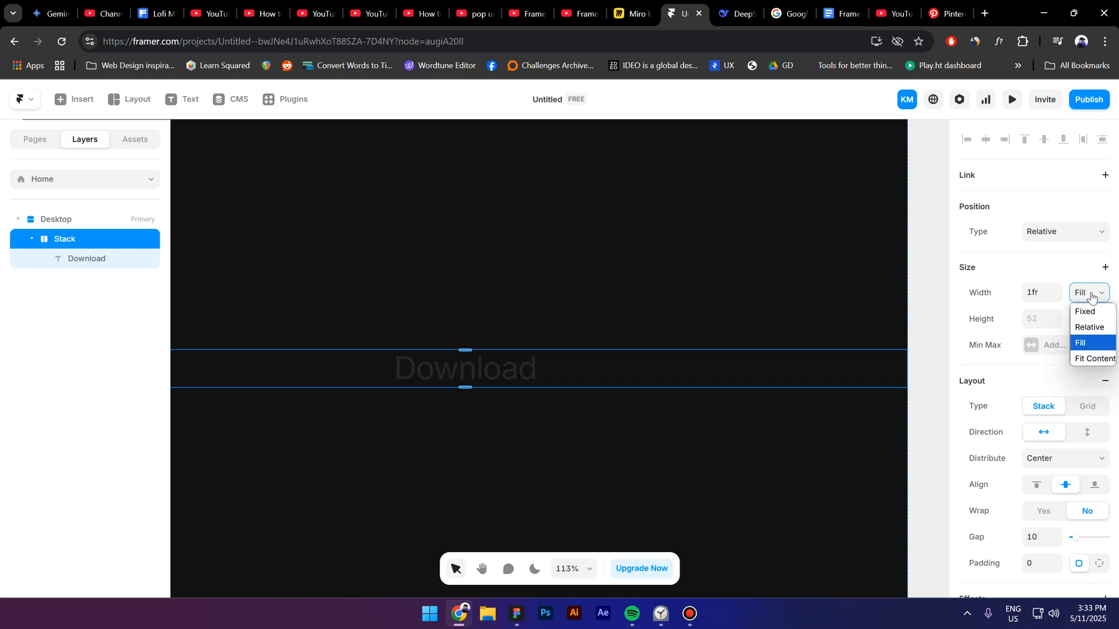
left_click(1087, 358)
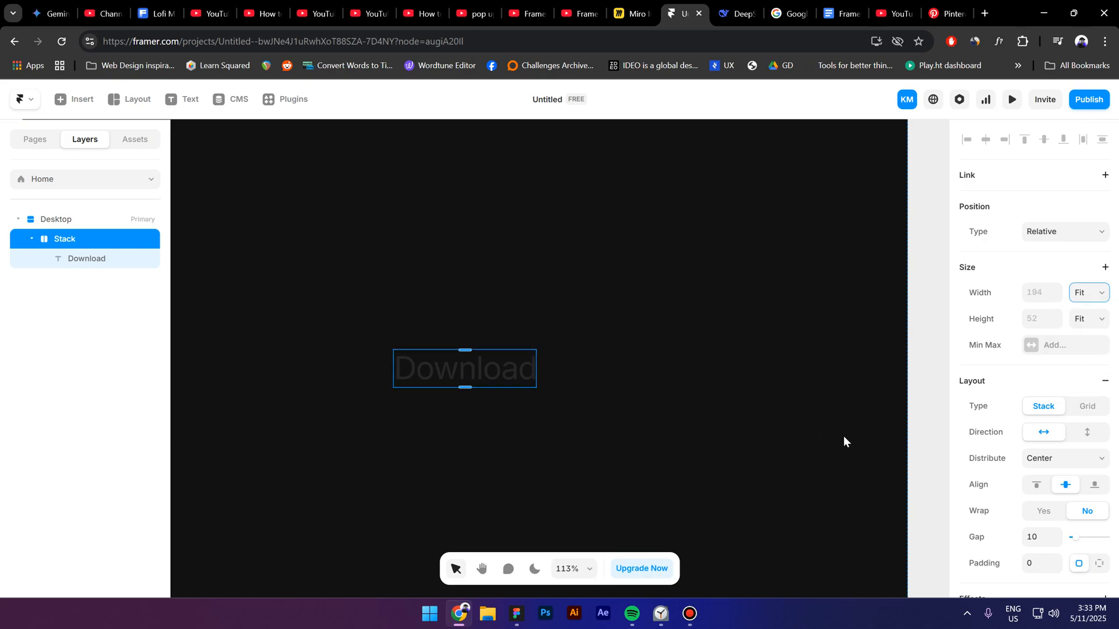
Step: Set the stack's padding to 40 at the top and bottom and 64 on the right and left
scroll(1093, 488, "down", 3)
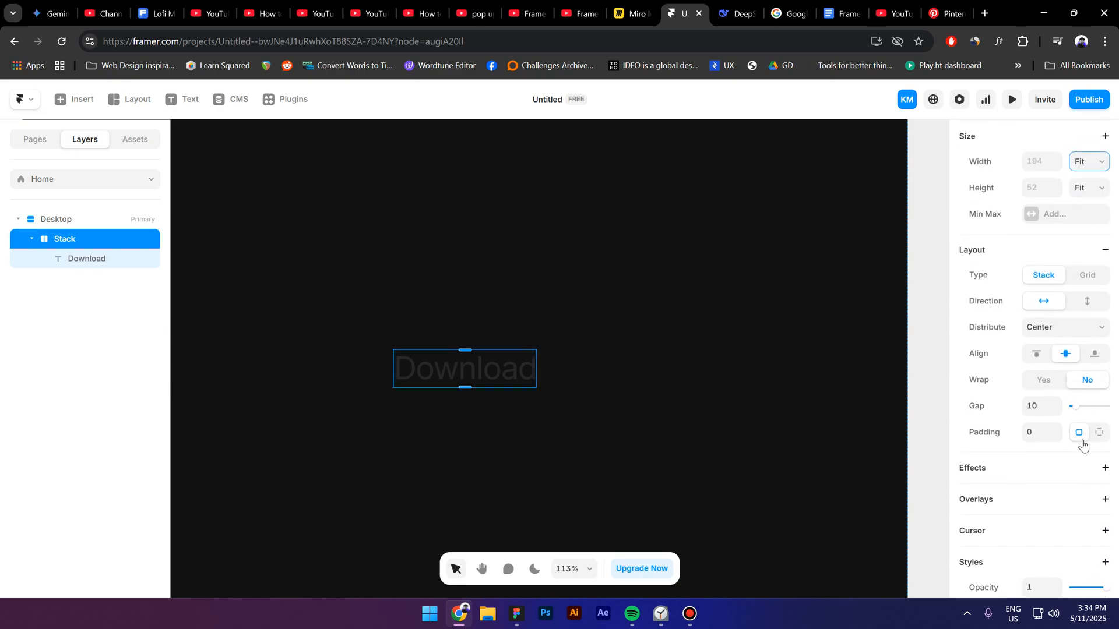
left_click(1034, 428)
type("40")
key("Return")
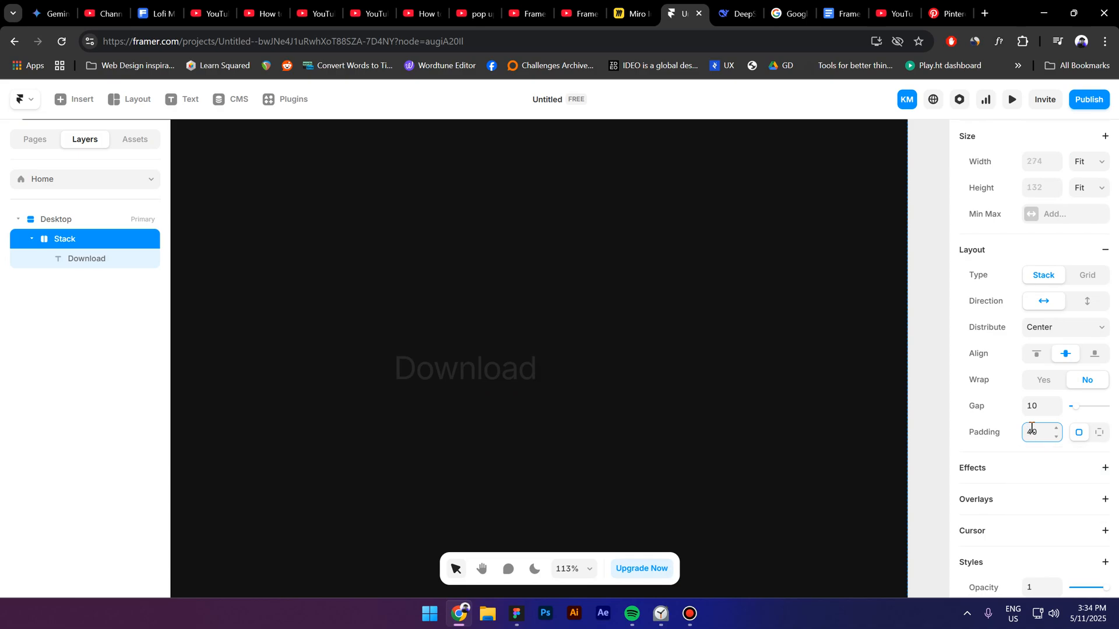
left_click(1099, 432)
left_click(1054, 462)
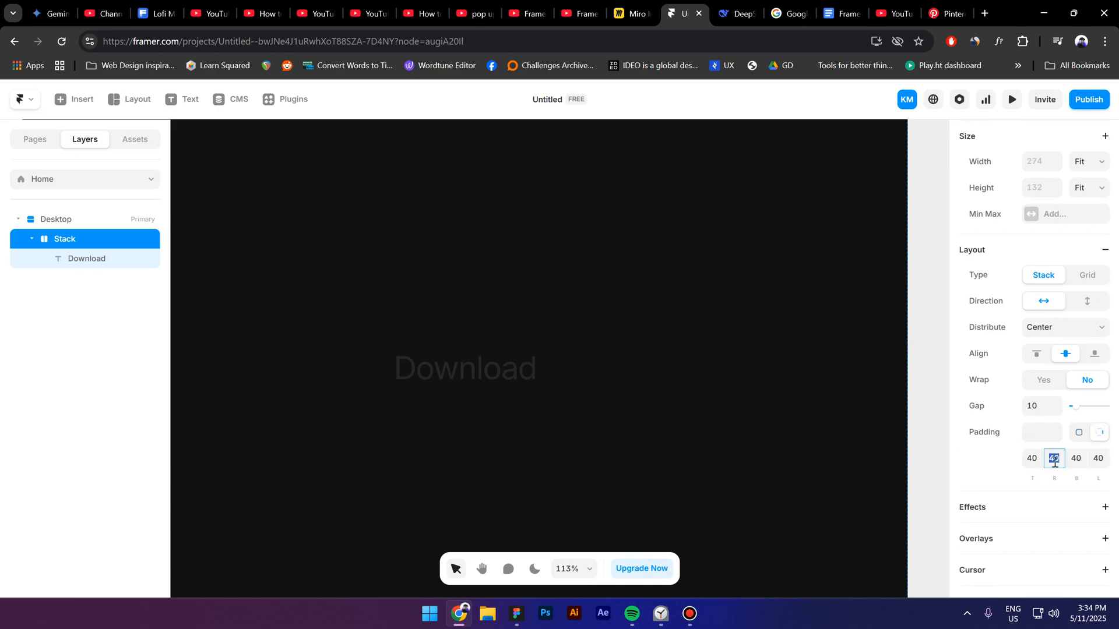
type("64")
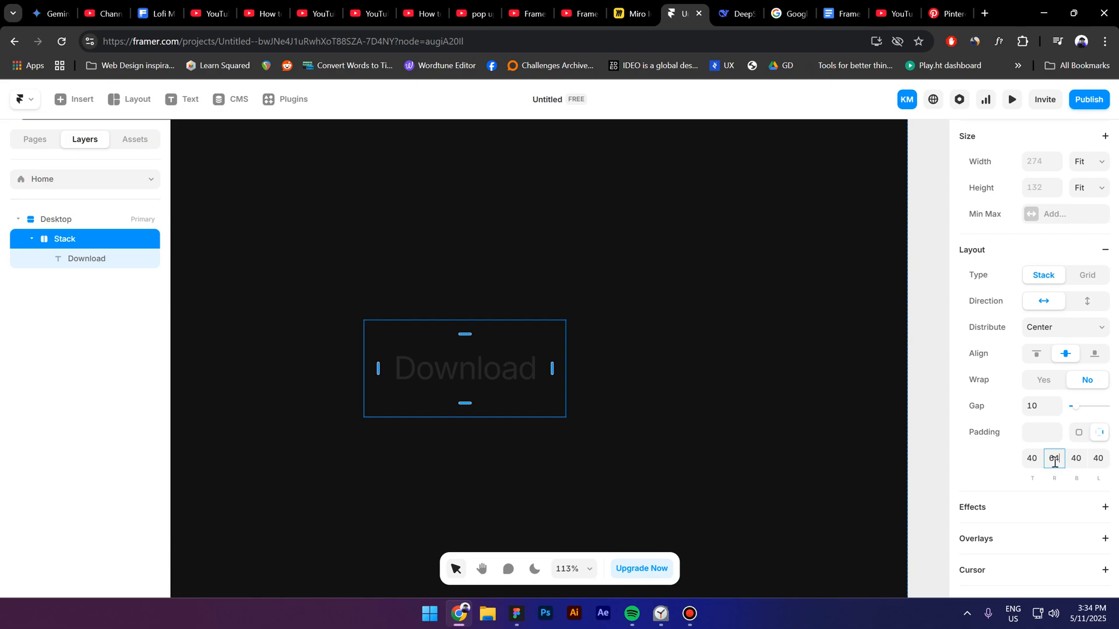
left_click(1101, 462)
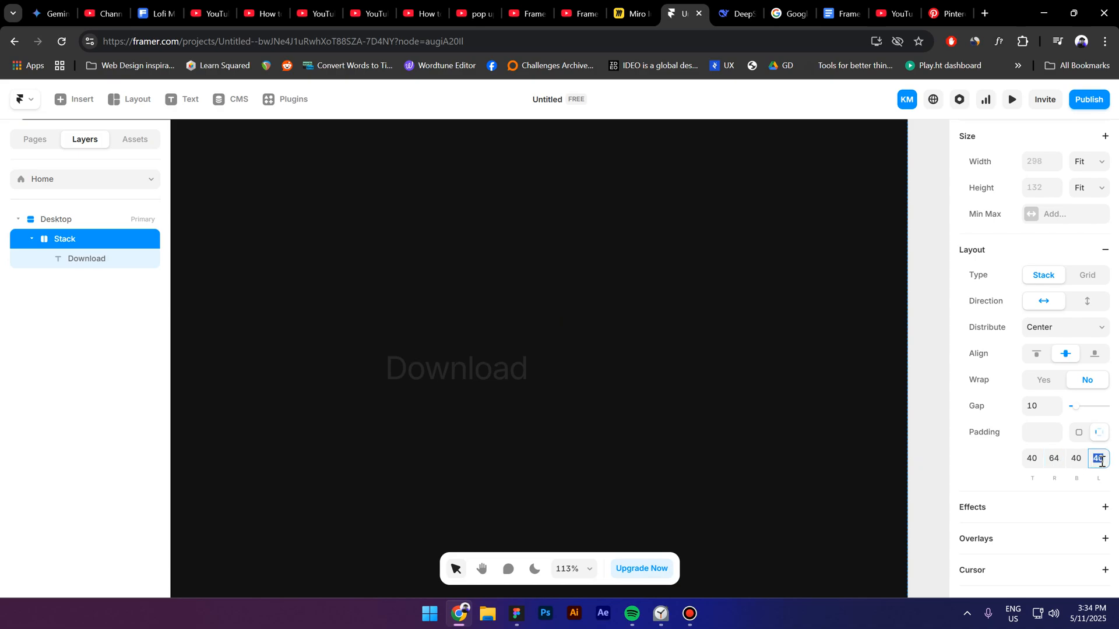
type("64")
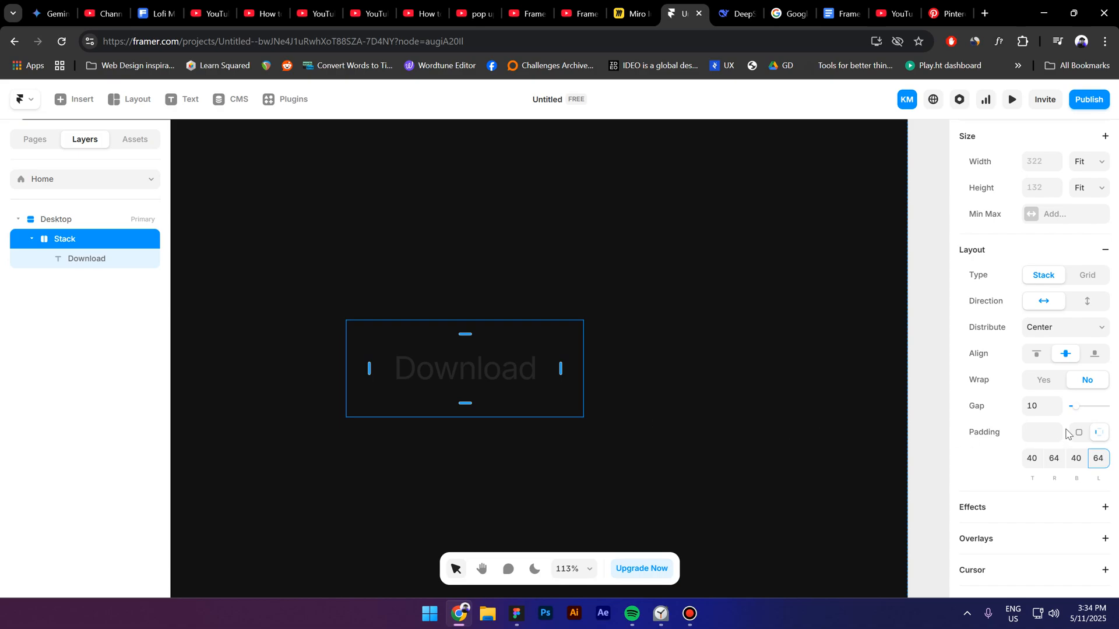
Step: Give the stack around the Download text a white FFFFFF fill and a corner radius of 200
scroll(1066, 434, "down", 6)
left_click(1031, 352)
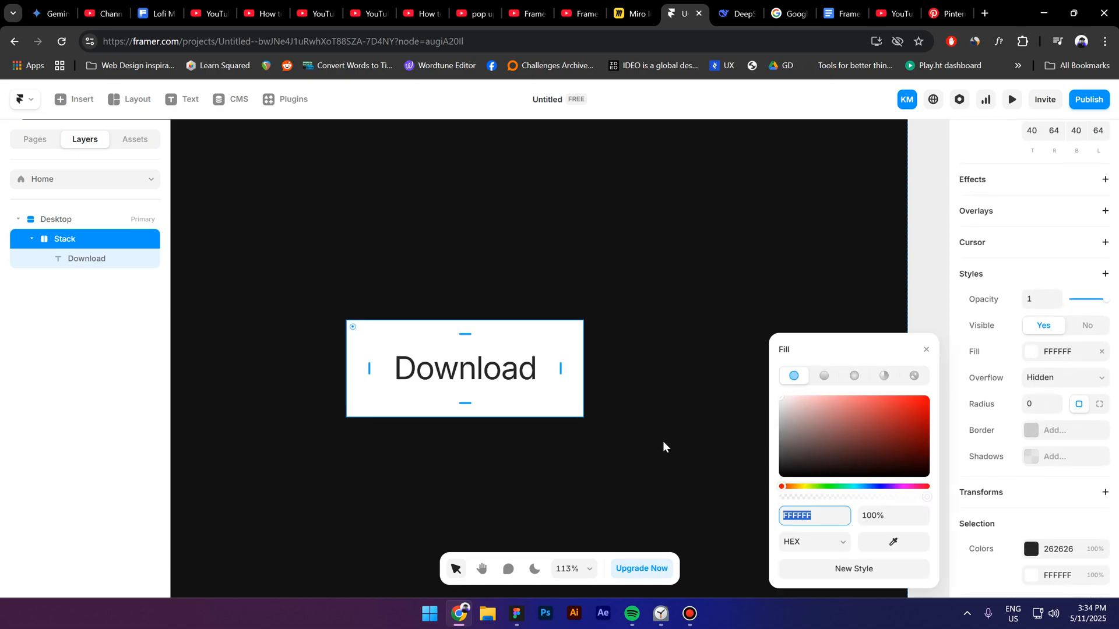
scroll(1077, 451, "down", 2)
scroll(1074, 451, "up", 3)
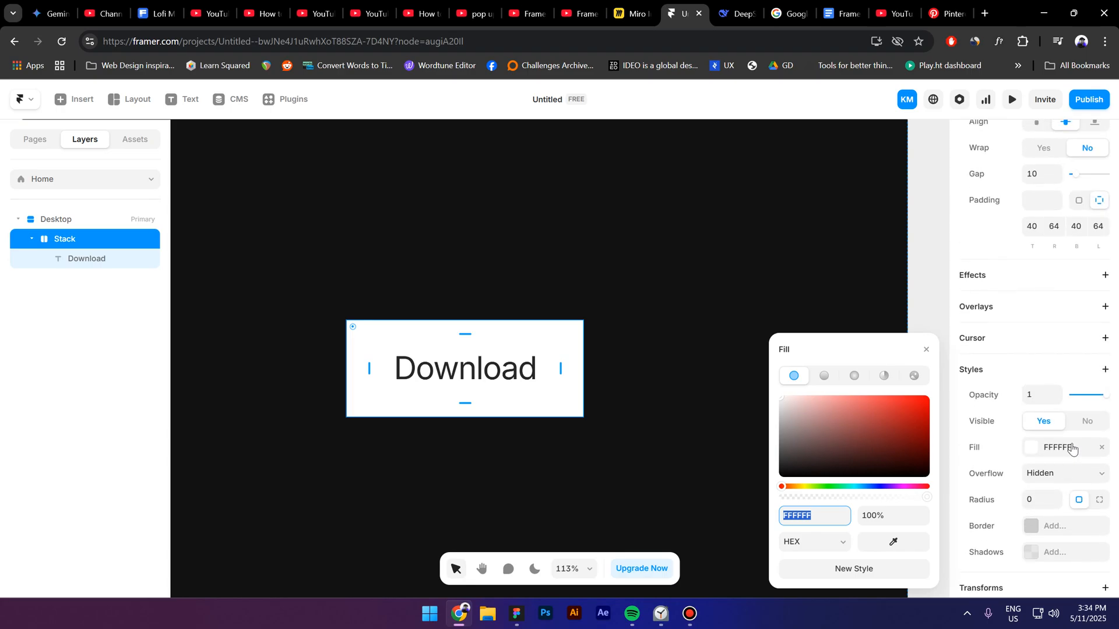
scroll(1072, 449, "down", 1)
left_click(1026, 440)
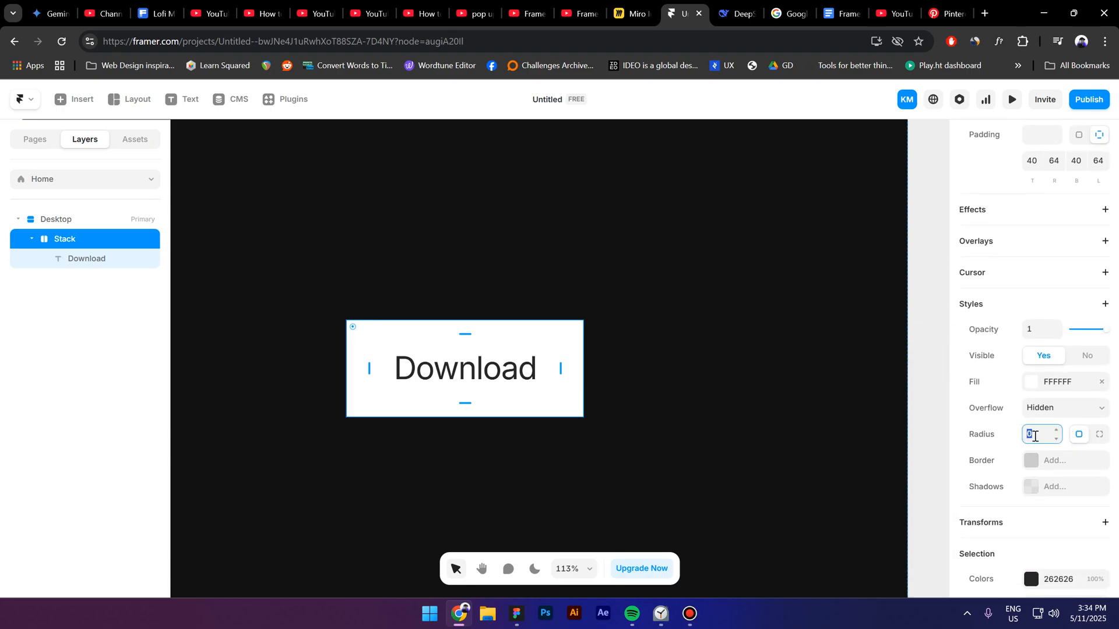
type("200")
left_click(150, 277)
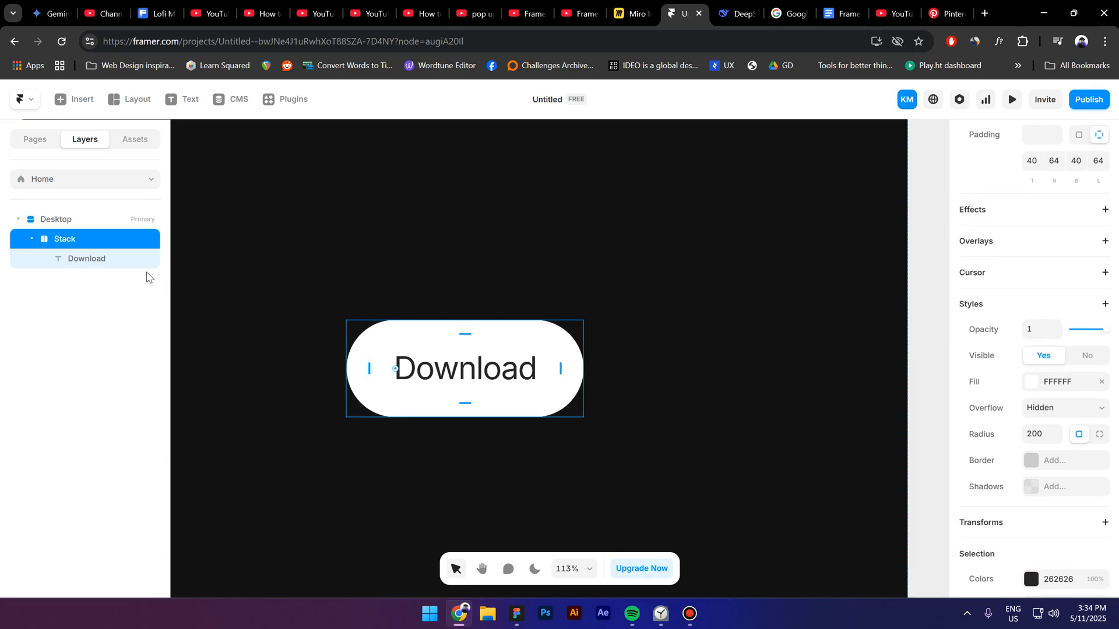
Step: Rename the stack that holds the Download text as "Button"
double_click(75, 242)
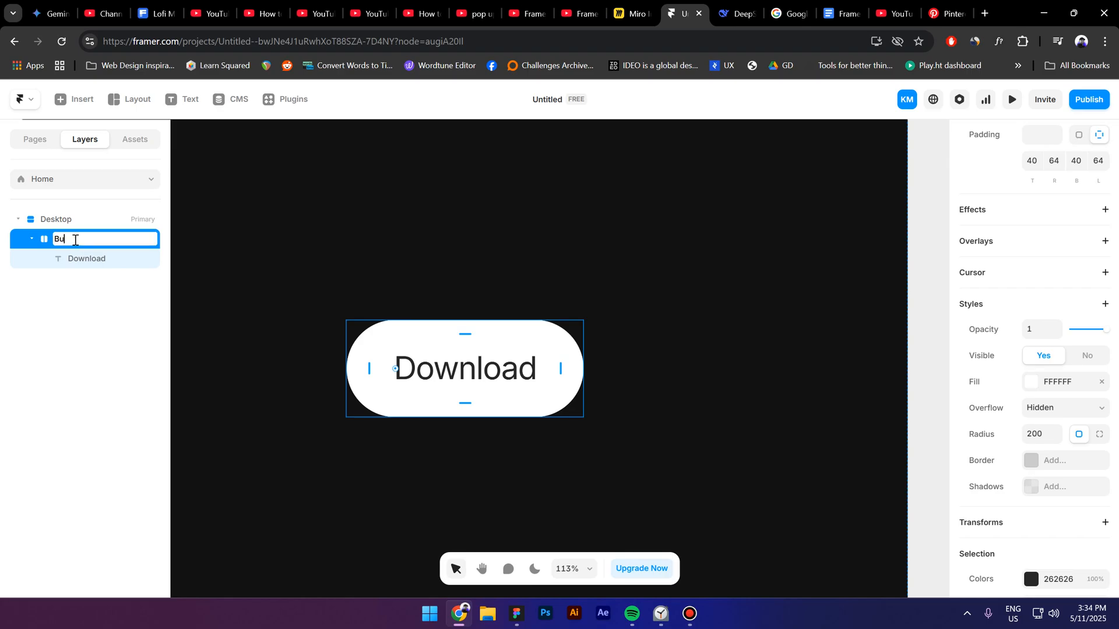
type("Button")
key("Return")
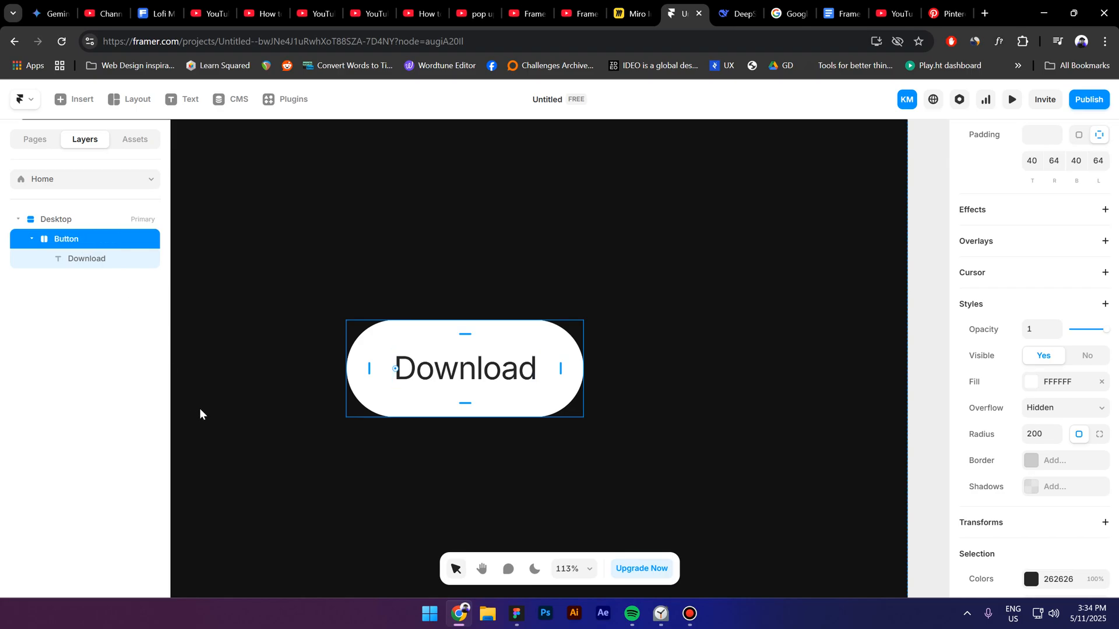
Step: Wrap the Button layer in a new stack with Fit Content width and a padding of 8
key("ctrl+Return")
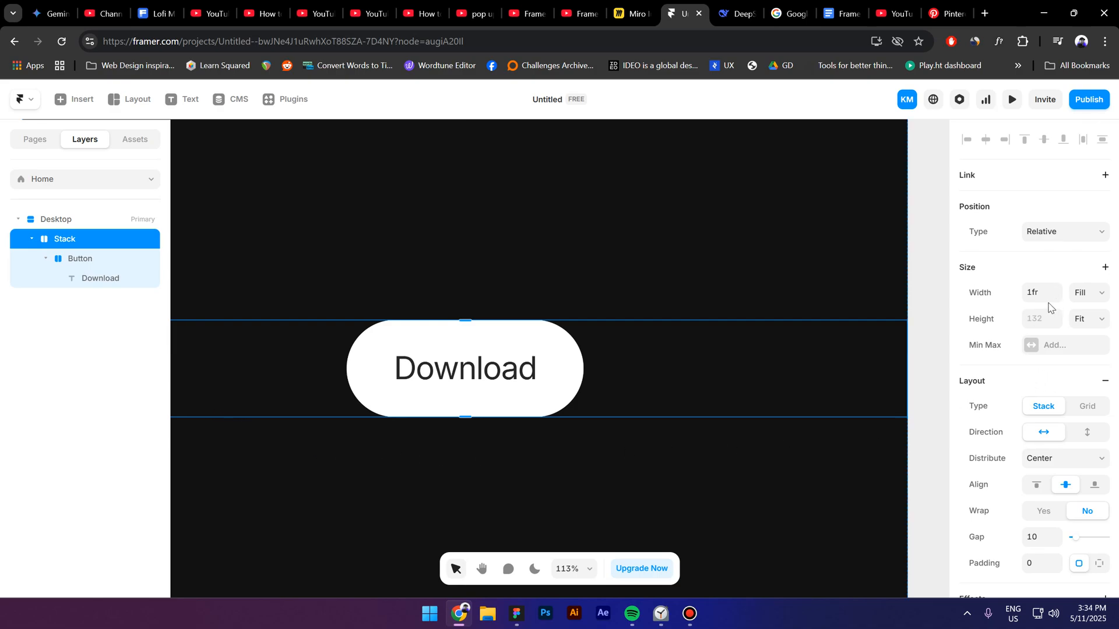
left_click(1095, 298)
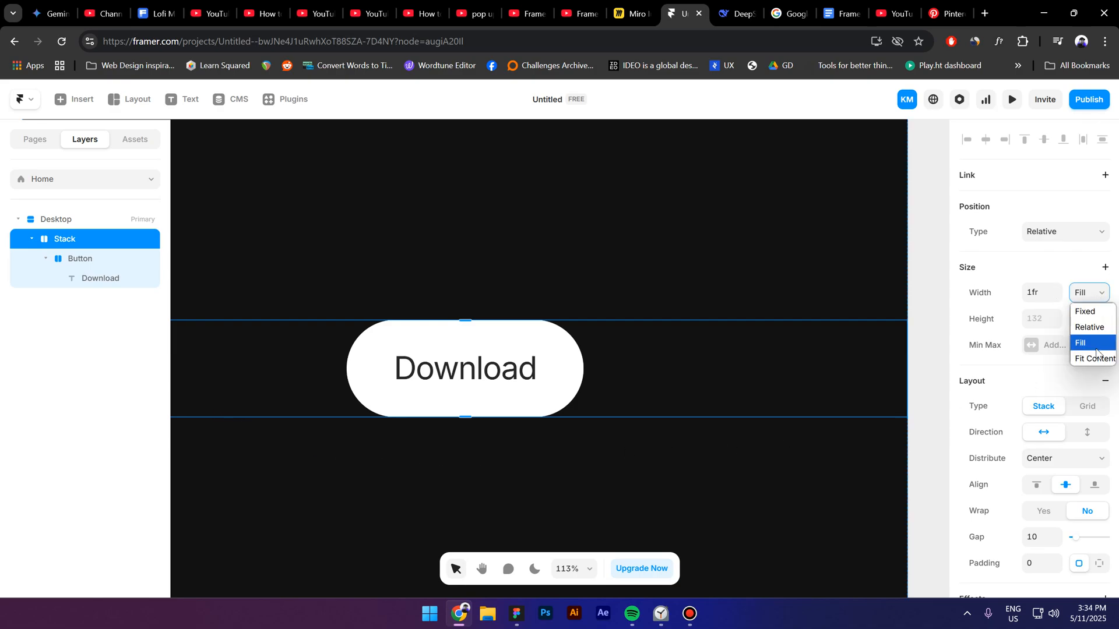
left_click(1094, 358)
scroll(1087, 400, "down", 4)
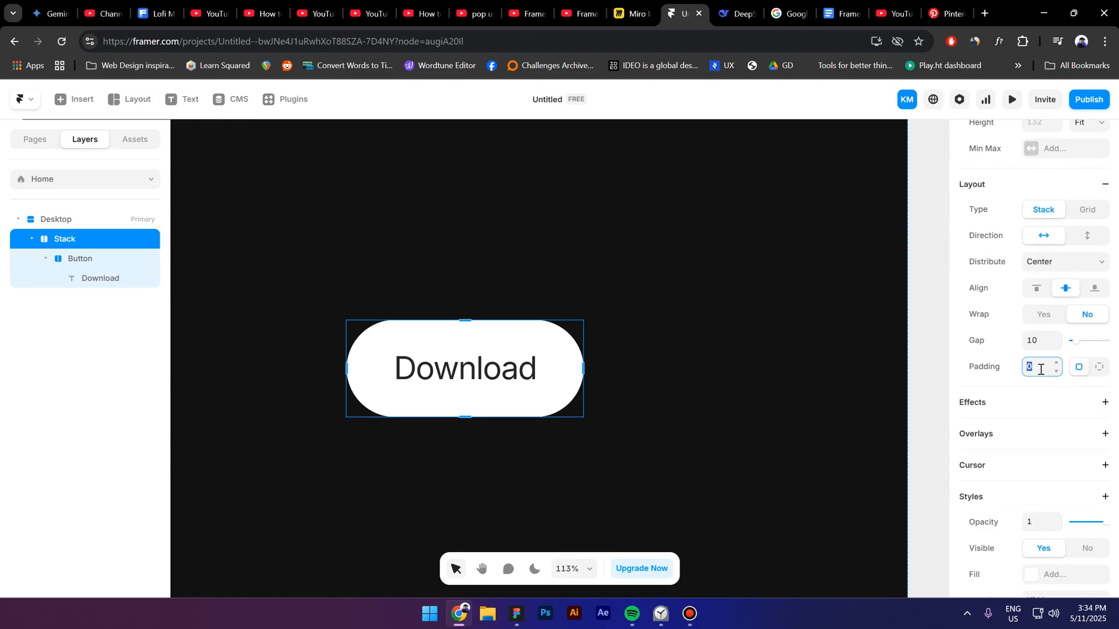
type("8")
Step: Give the outer stack around Button a white FFFFFF fill and a corner radius of 200
scroll(1024, 530, "down", 1)
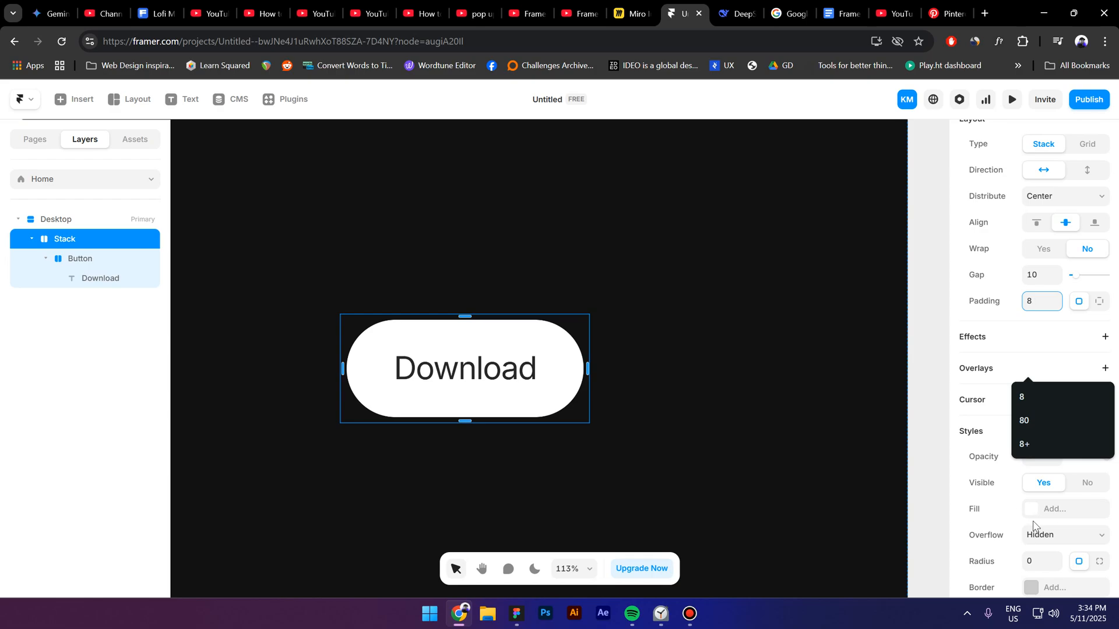
left_click(1033, 512)
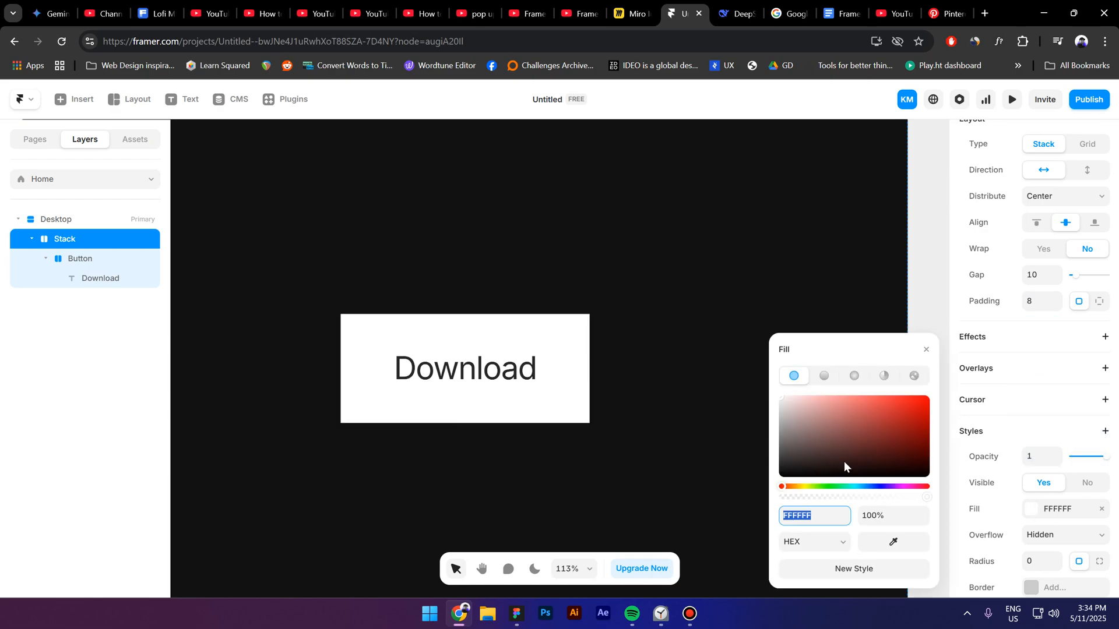
left_click(1046, 496)
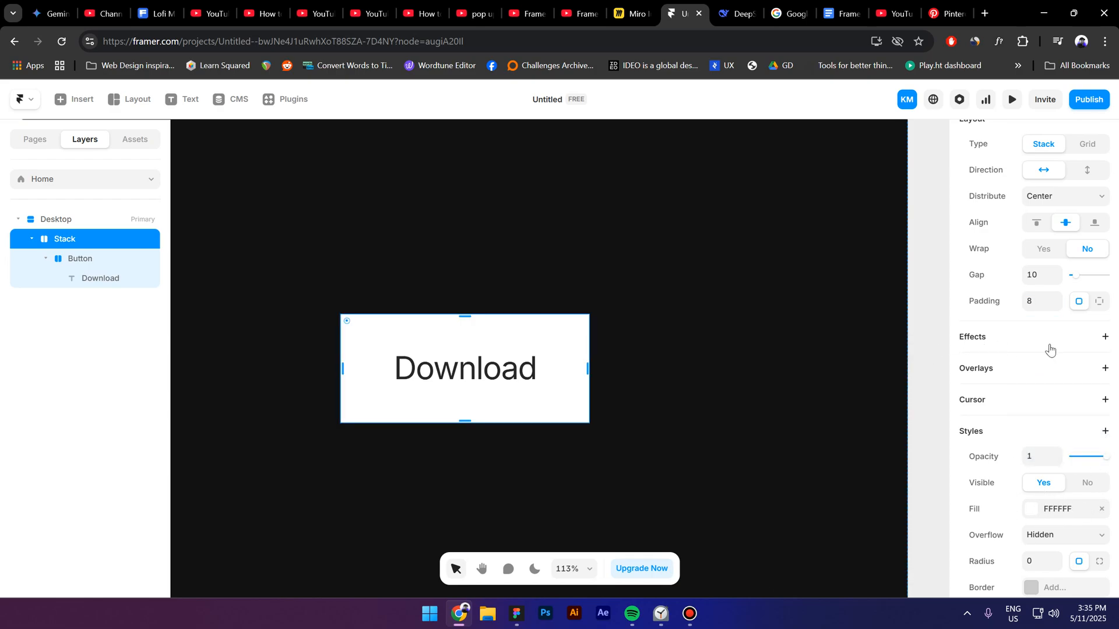
scroll(1048, 408, "down", 3)
left_click(1041, 431)
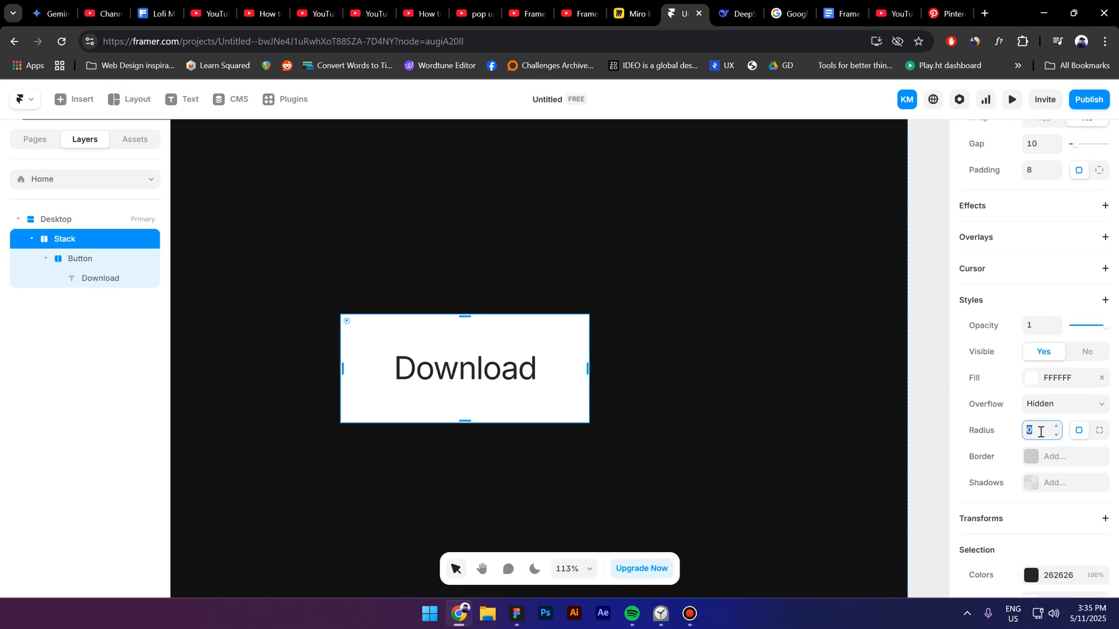
type("200")
key("Return")
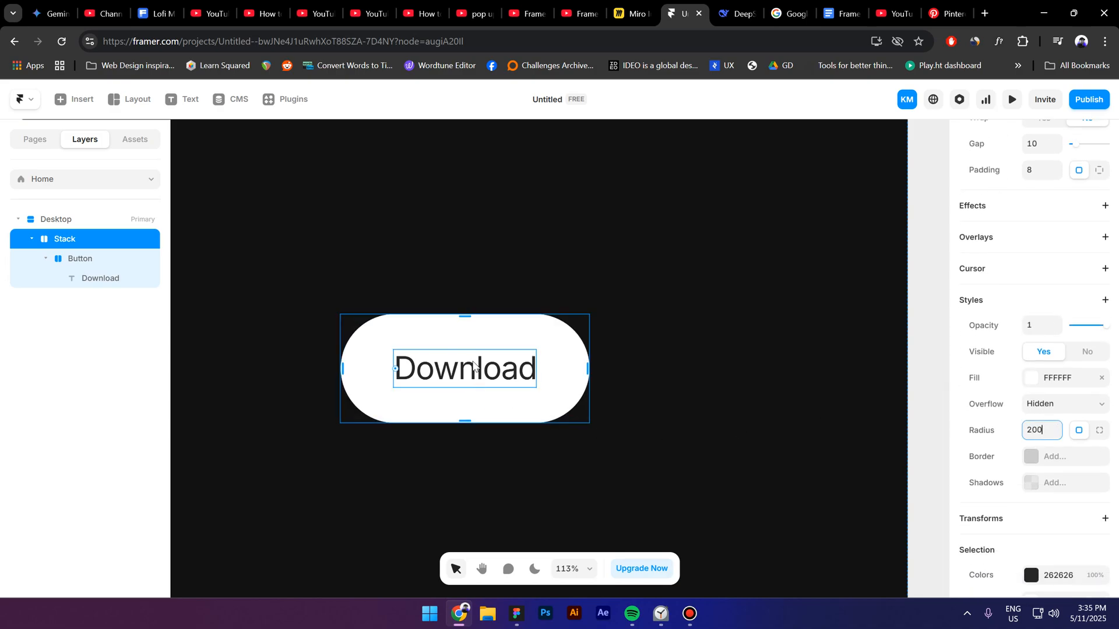
Step: Rename the outer stack that contains Button as "Stroke"
double_click(73, 240)
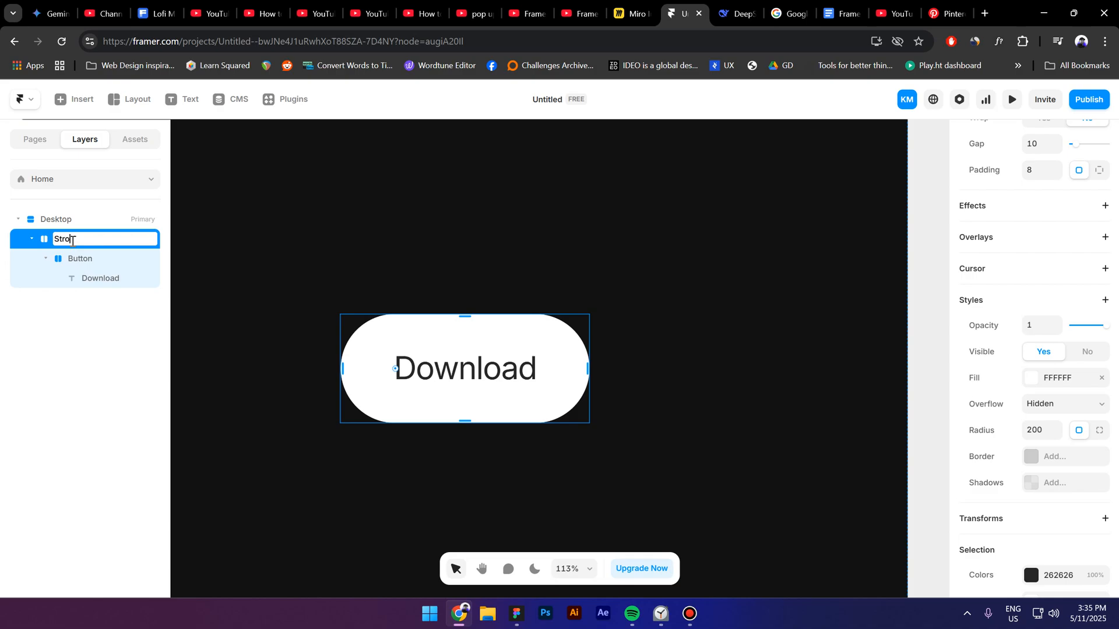
type("Stroke")
key("Return")
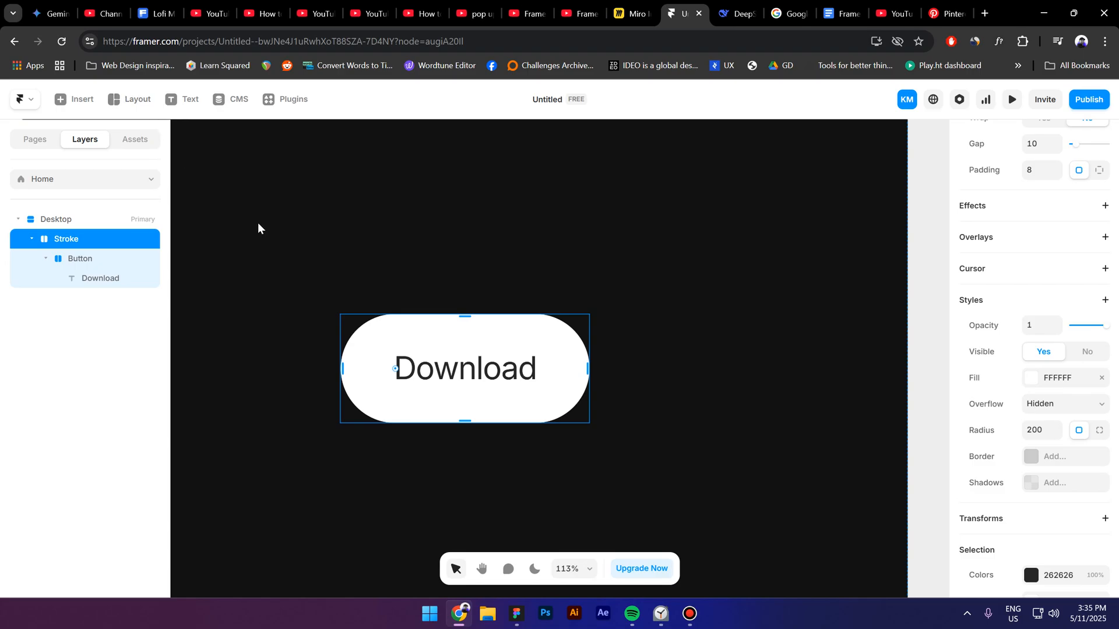
Step: Draw a black circle of about 260 by 260 on the page and move it inside the Stroke stack
key("o")
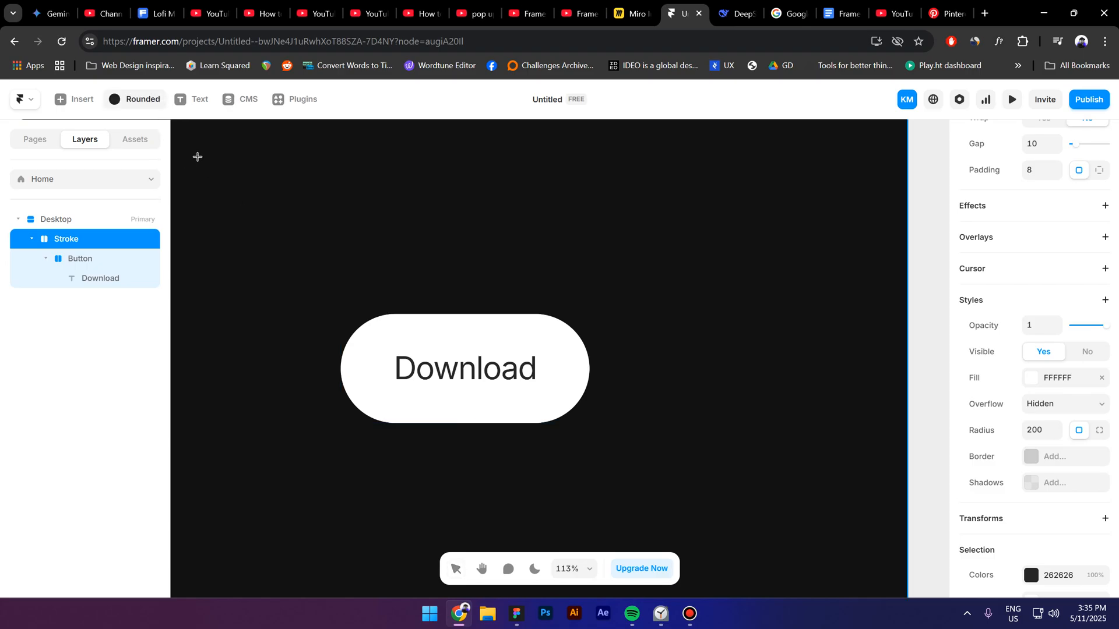
left_click_drag(198, 157, 383, 351)
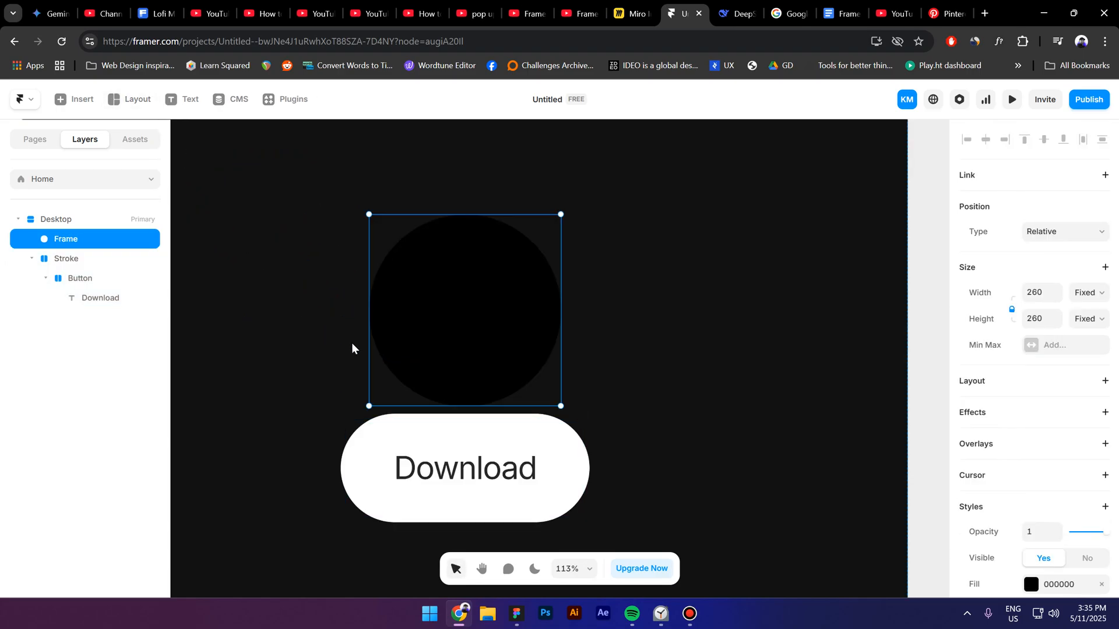
key("Delete")
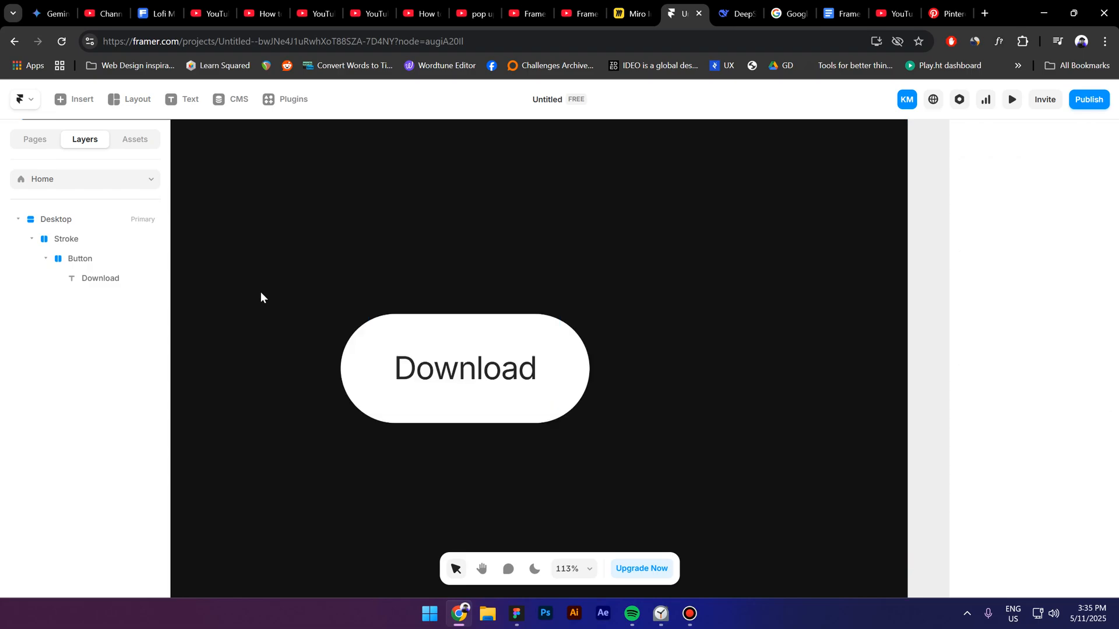
left_click(76, 243)
key("ctrl+z")
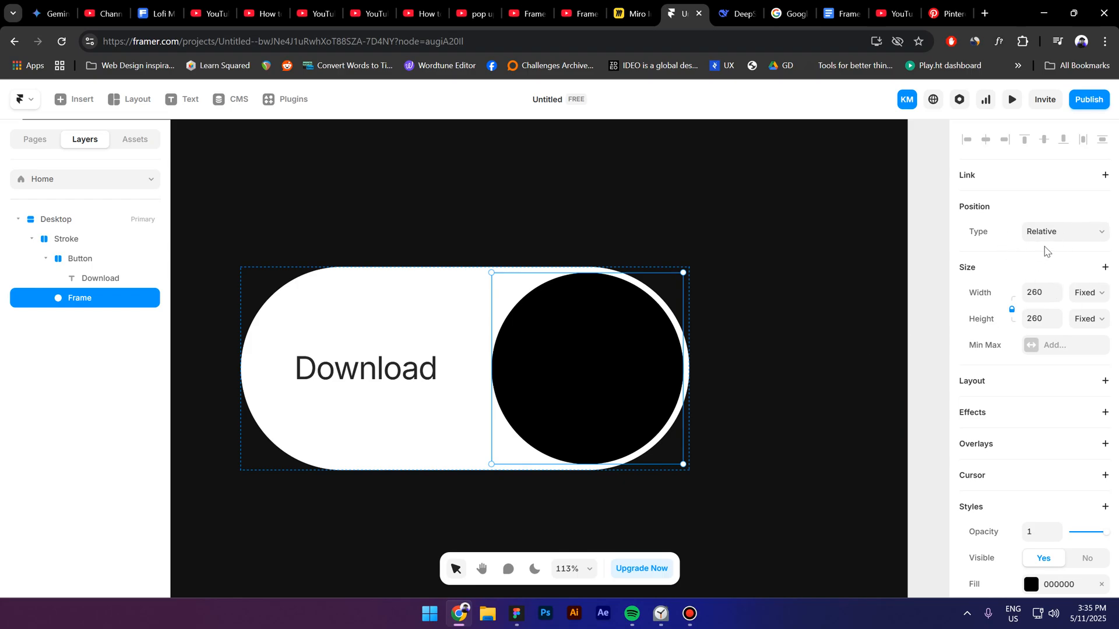
Step: Set the circle's position type to Absolute and centre it within the Stroke stack
left_click(1074, 233)
left_click(1071, 250)
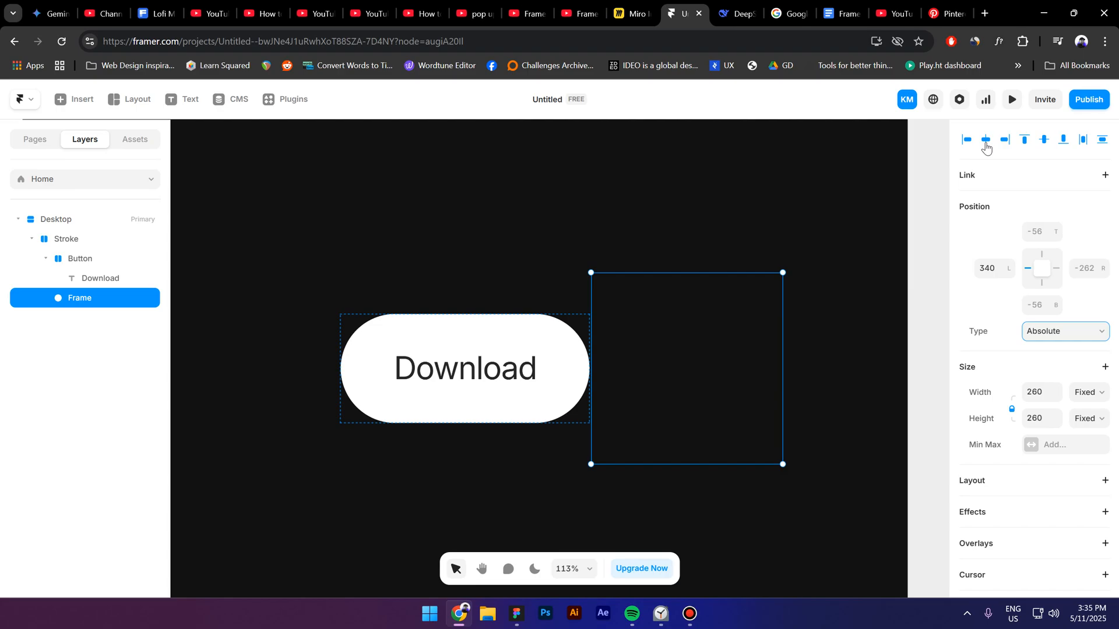
left_click(986, 140)
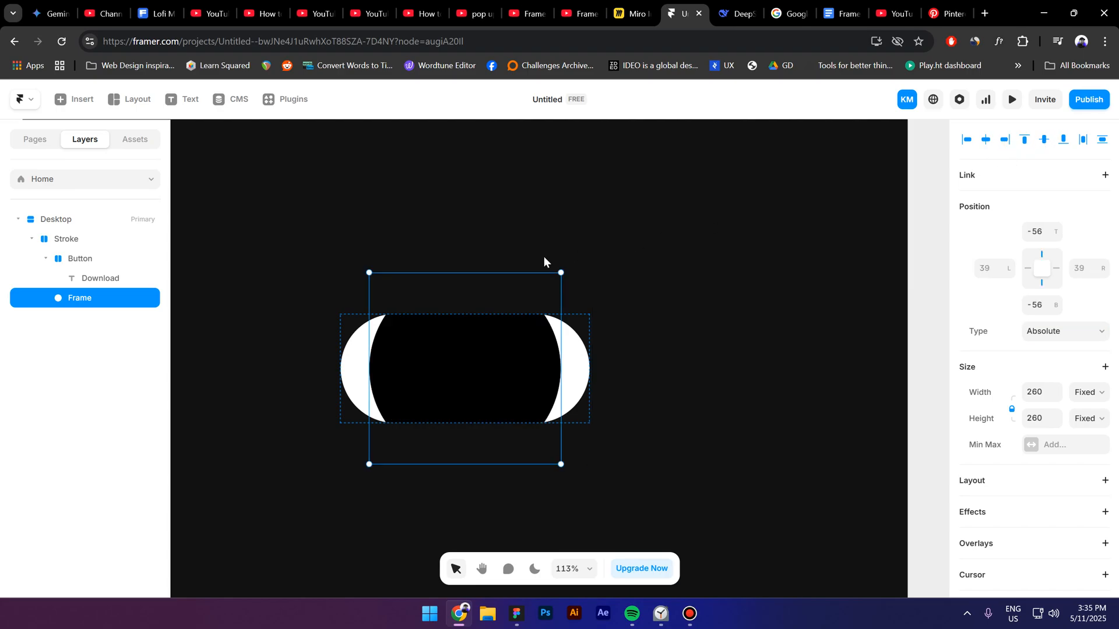
Step: Add a Z Index style to the Button stack and set it to 2
left_click(80, 260)
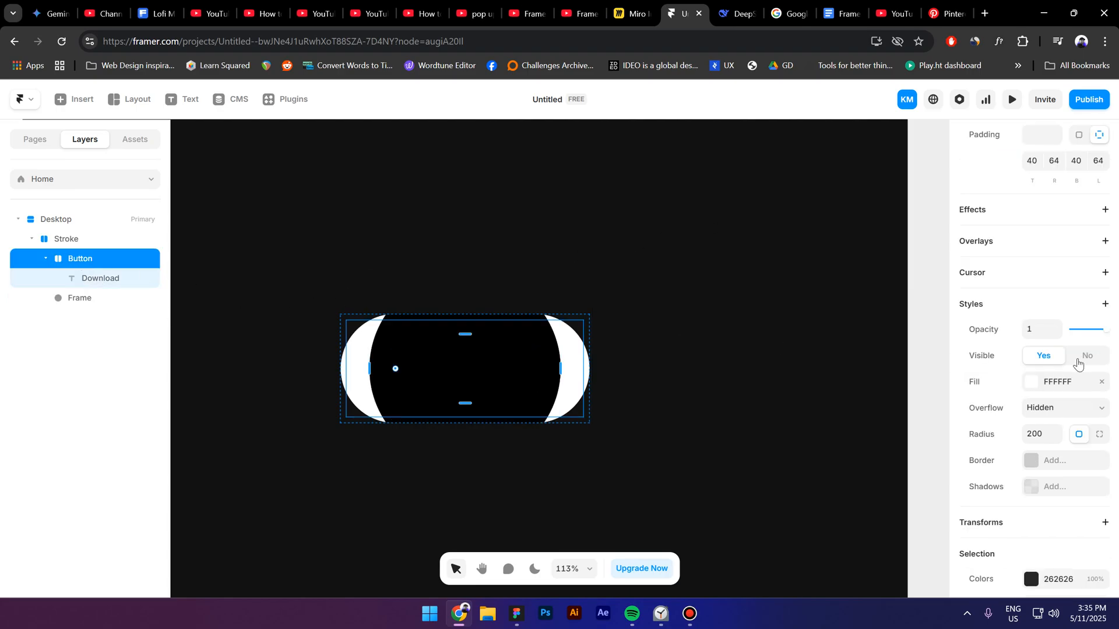
scroll(1035, 366, "down", 2)
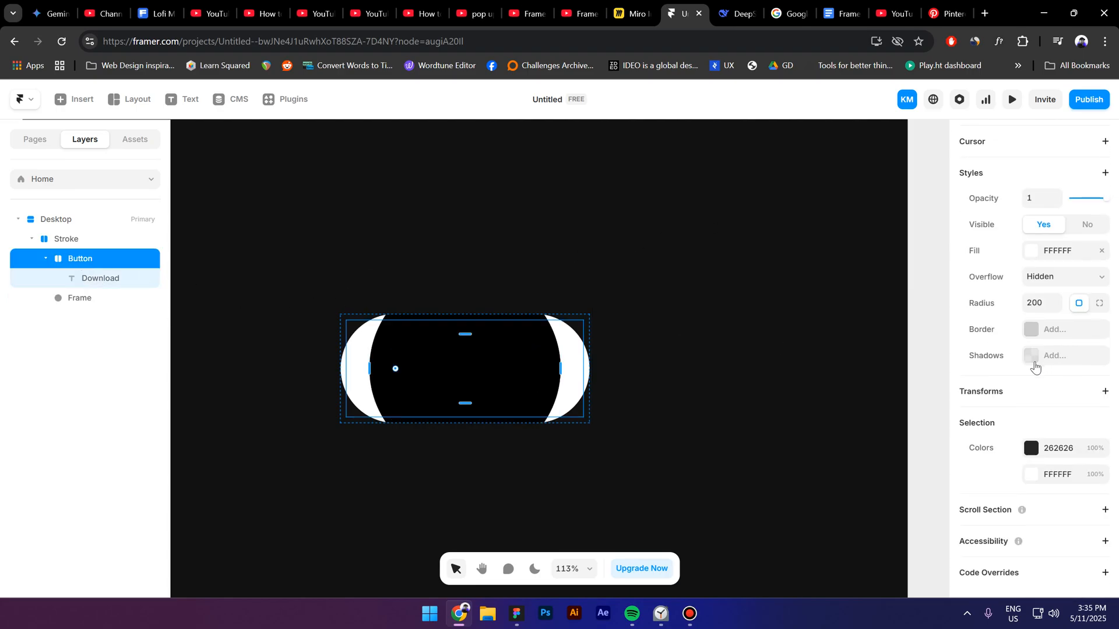
left_click(996, 171)
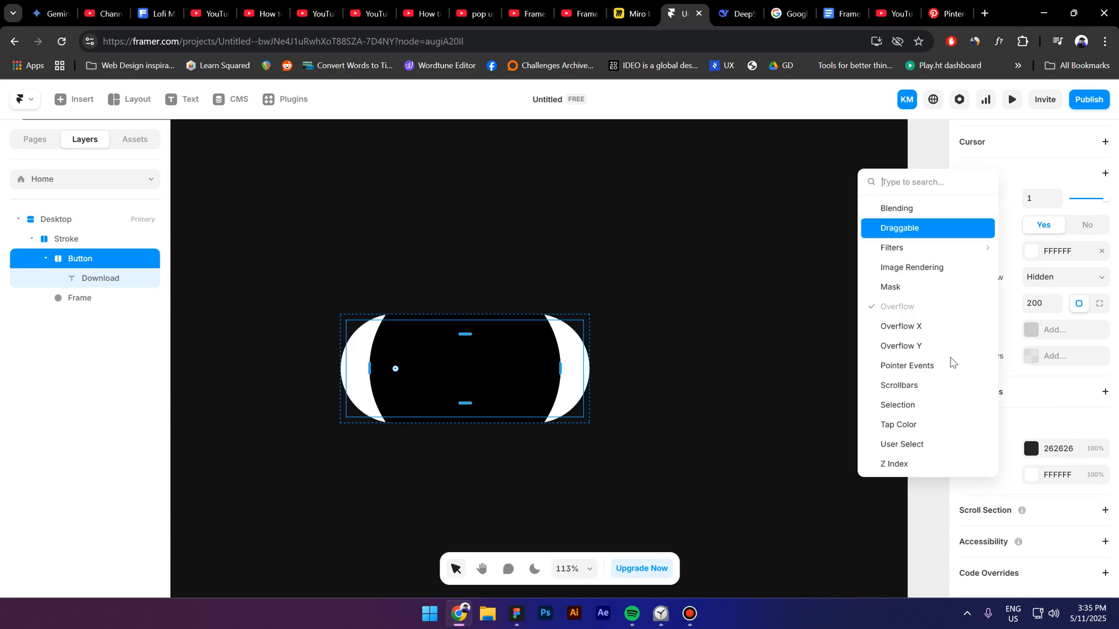
left_click(905, 465)
left_click(1034, 382)
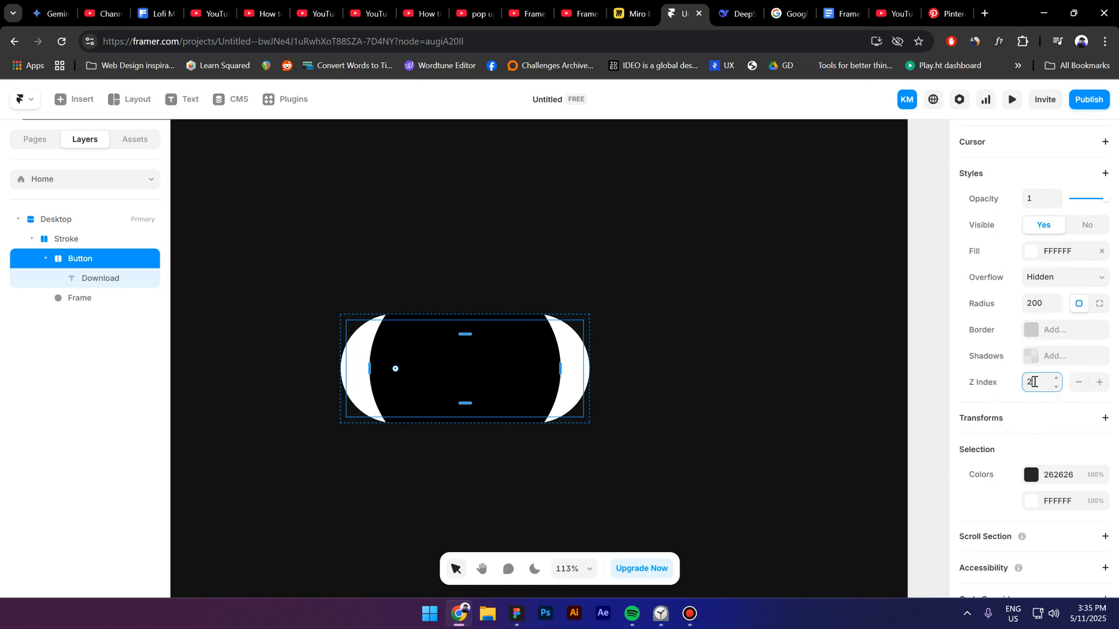
key("Return")
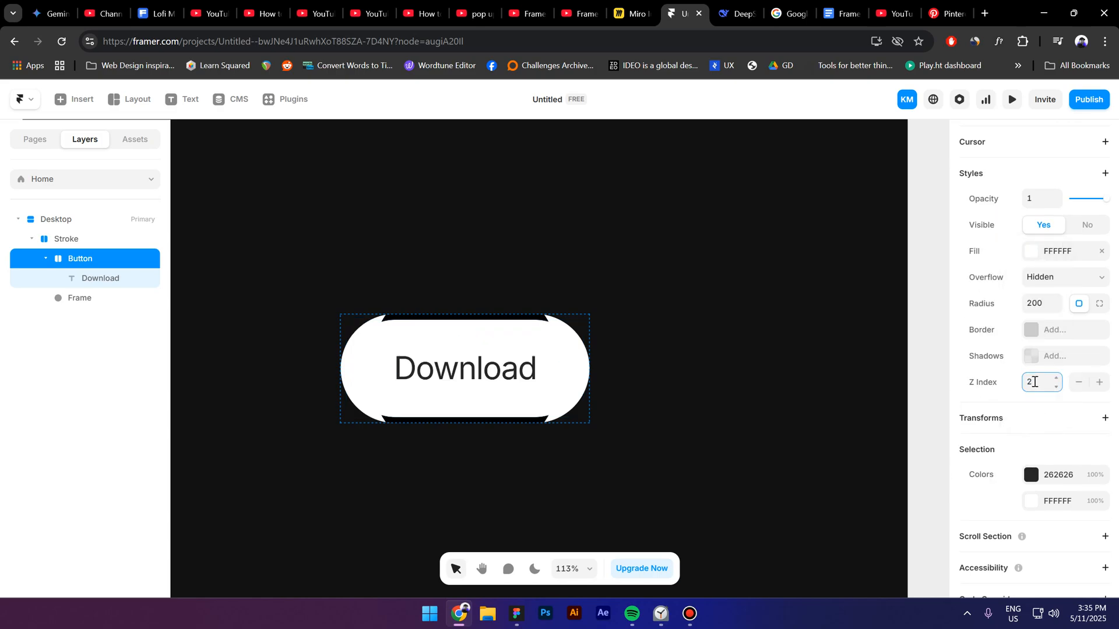
Step: Rename the circle layer as "Gradient" and enlarge it to about 373 by 374, centred within the Stroke stack
left_click(94, 304)
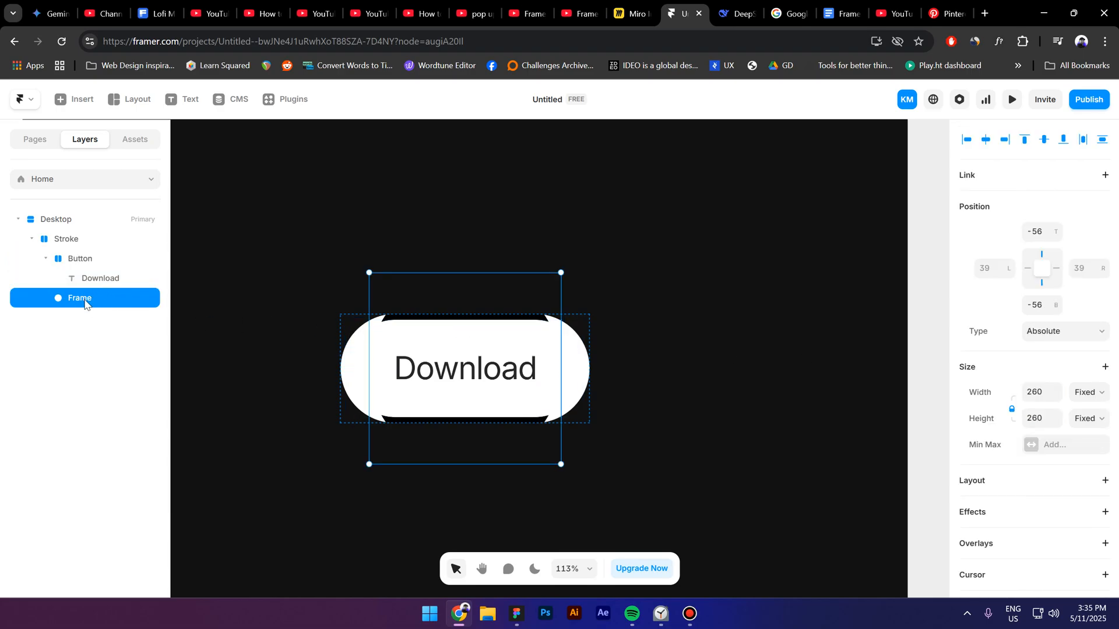
double_click(85, 301)
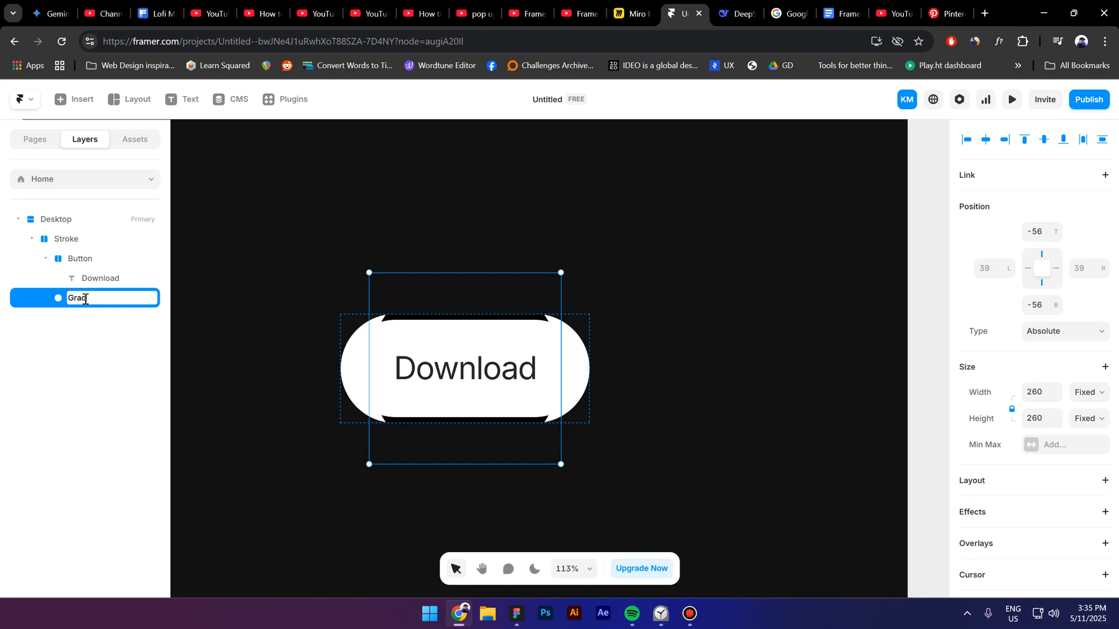
key("Return")
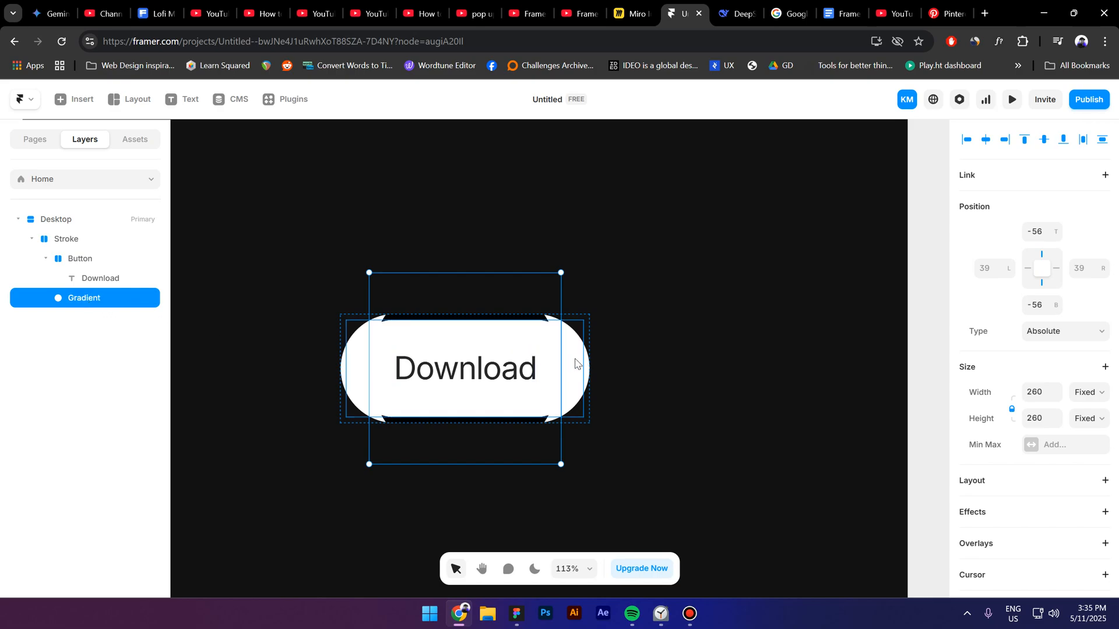
left_click_drag(562, 359, 605, 362)
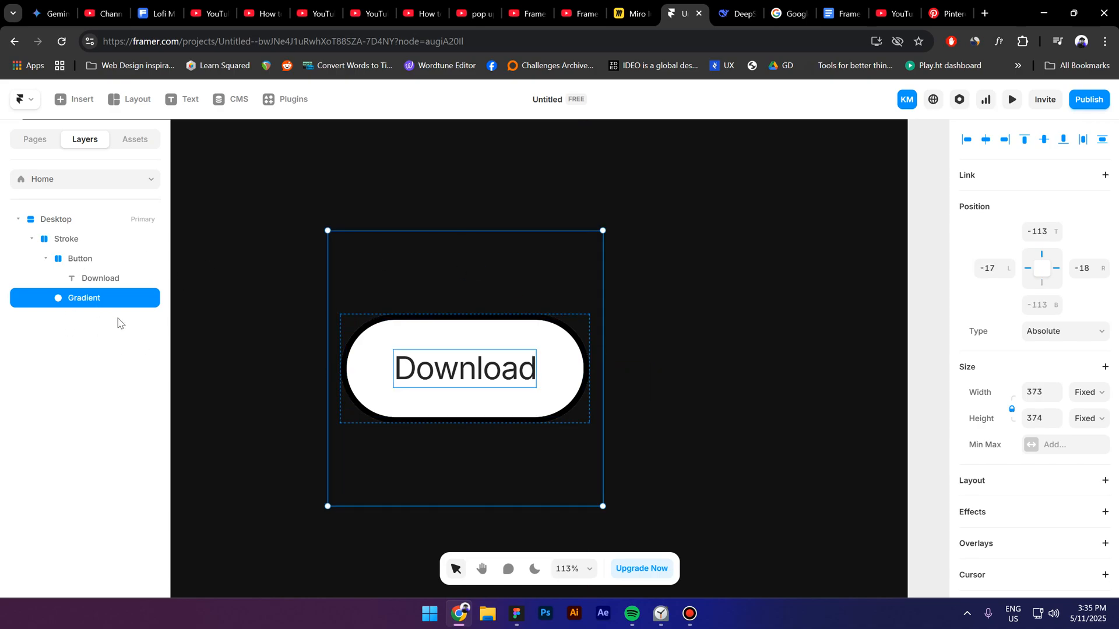
left_click(1042, 270)
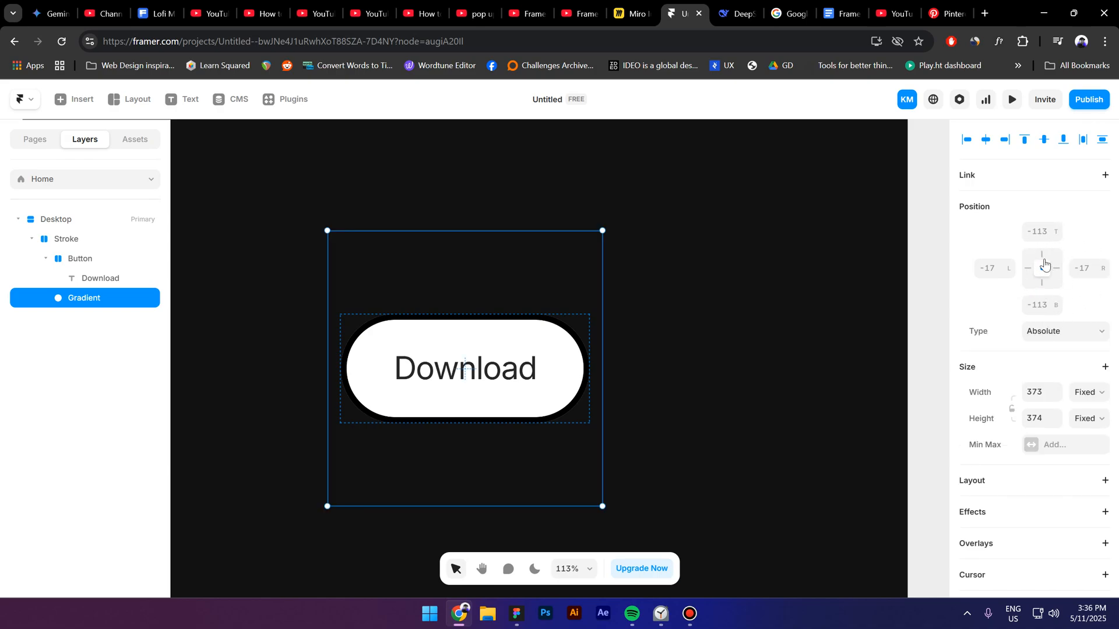
Step: Change the Gradient circle's fill from a solid colour to a conic gradient
scroll(993, 447, "down", 5)
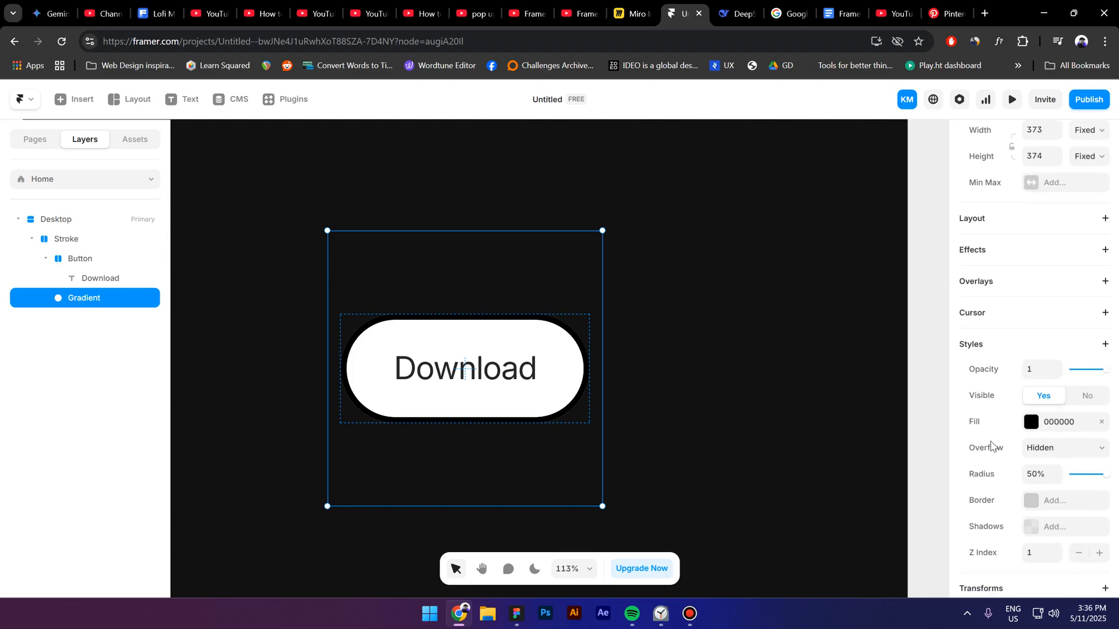
left_click(1031, 422)
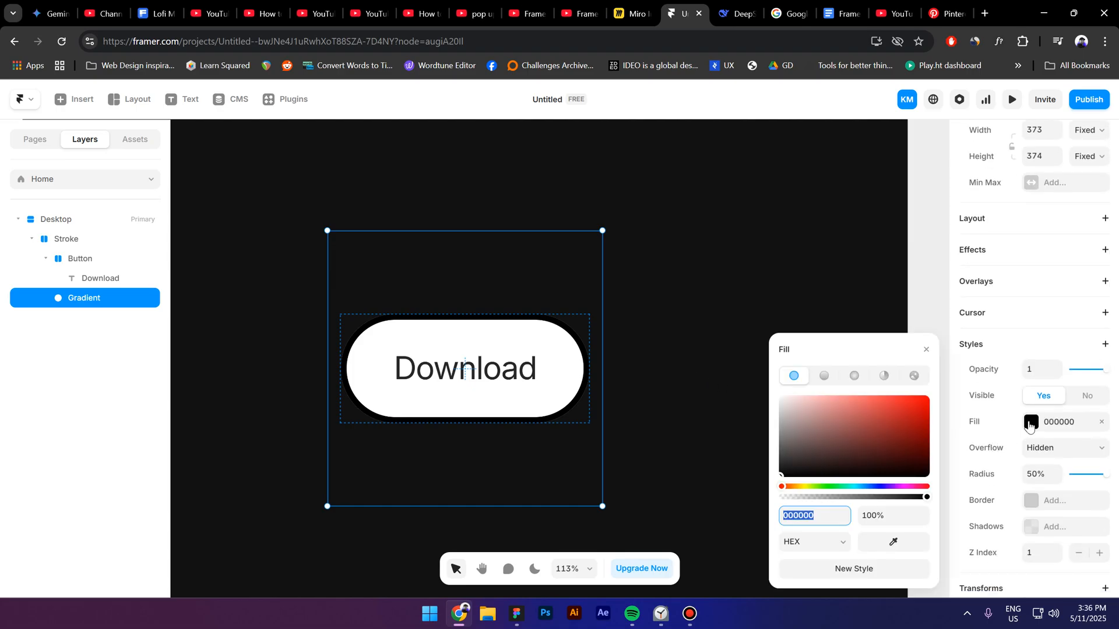
left_click(824, 375)
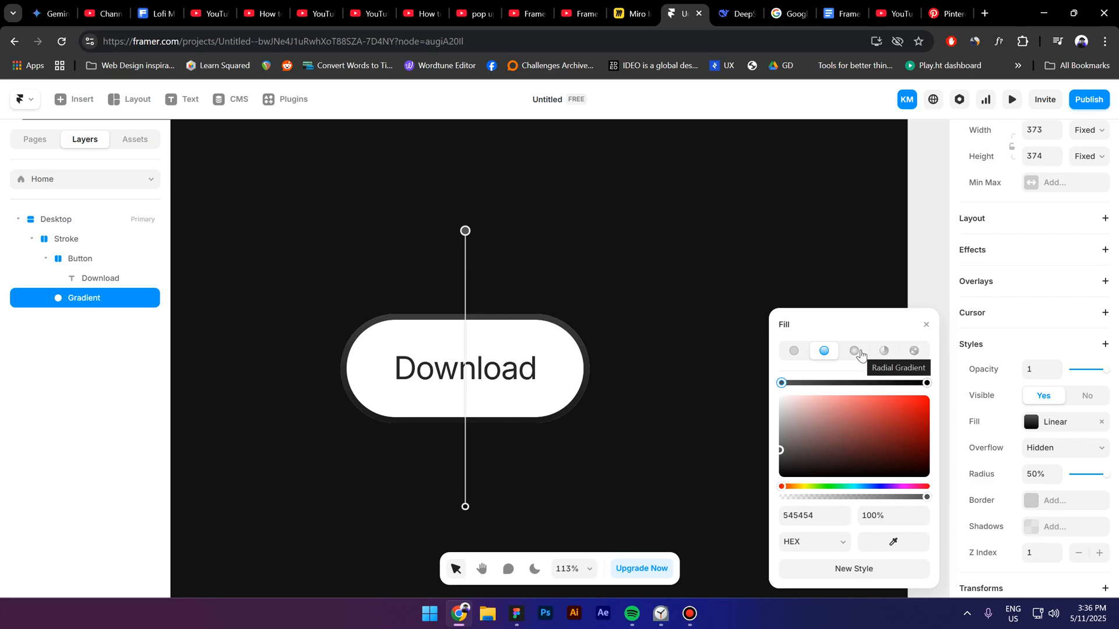
left_click(884, 350)
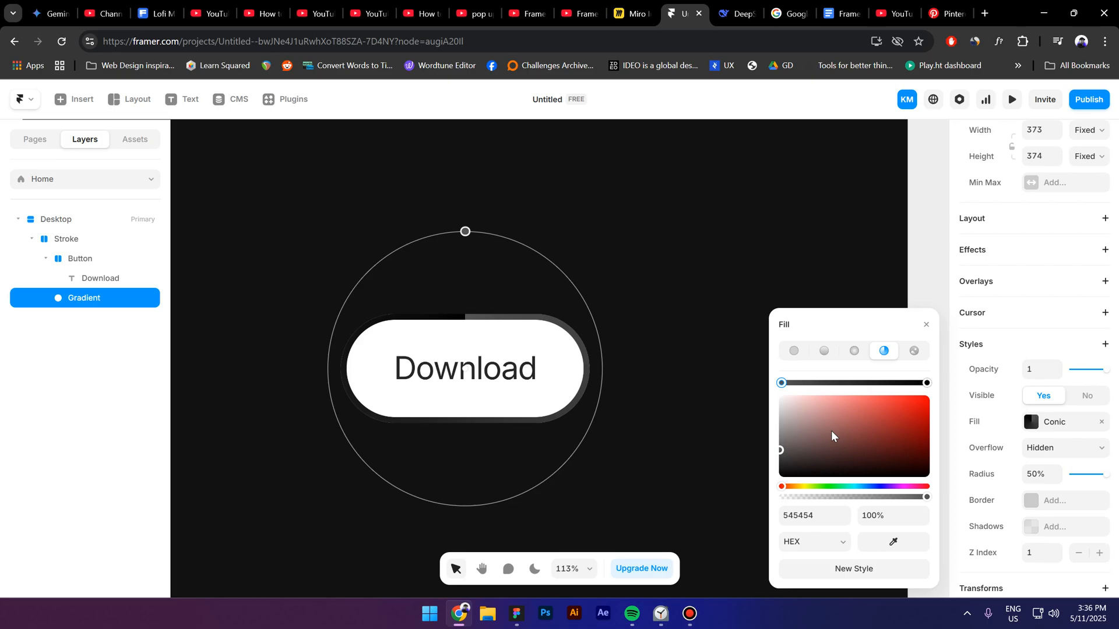
Step: Set the end stop of the conic gradient to bright blue 00B7FF
left_click(927, 383)
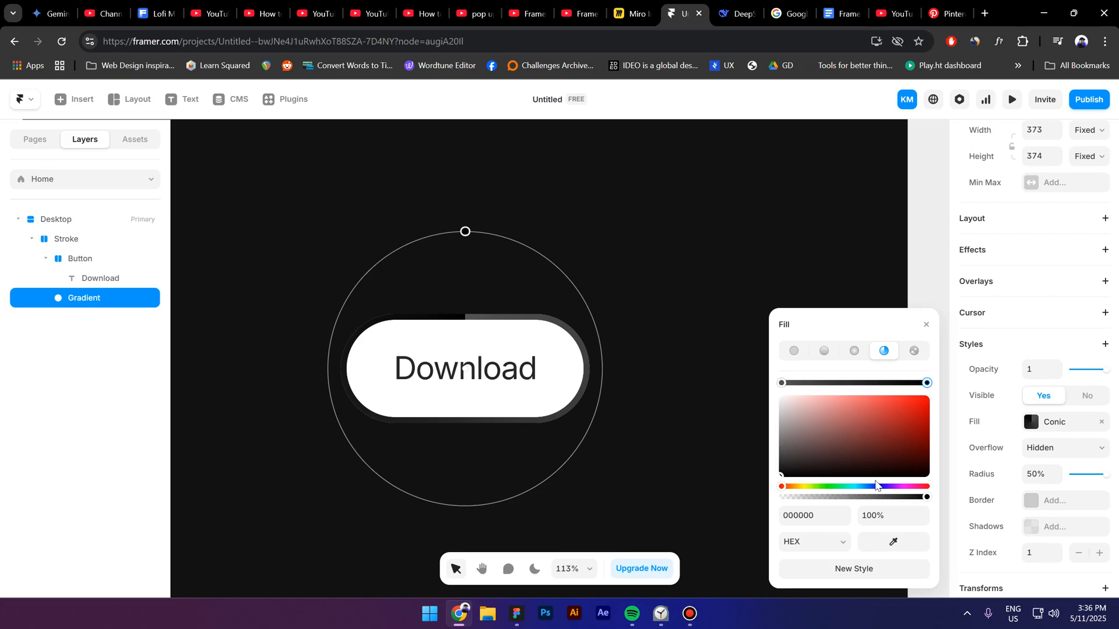
left_click_drag(792, 481, 861, 489)
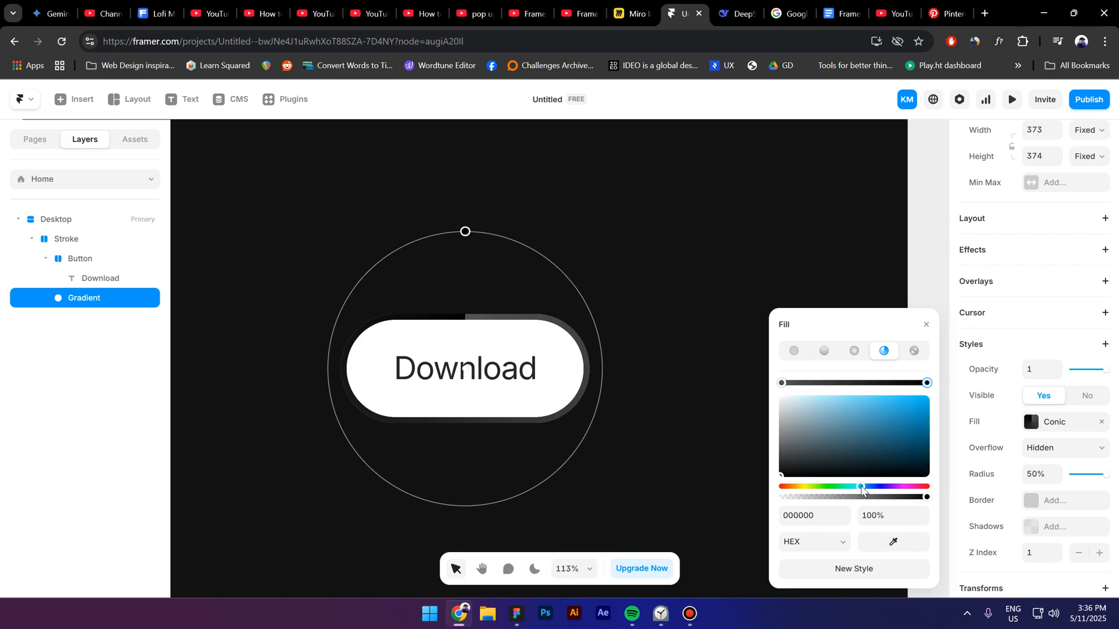
left_click_drag(880, 441, 946, 405)
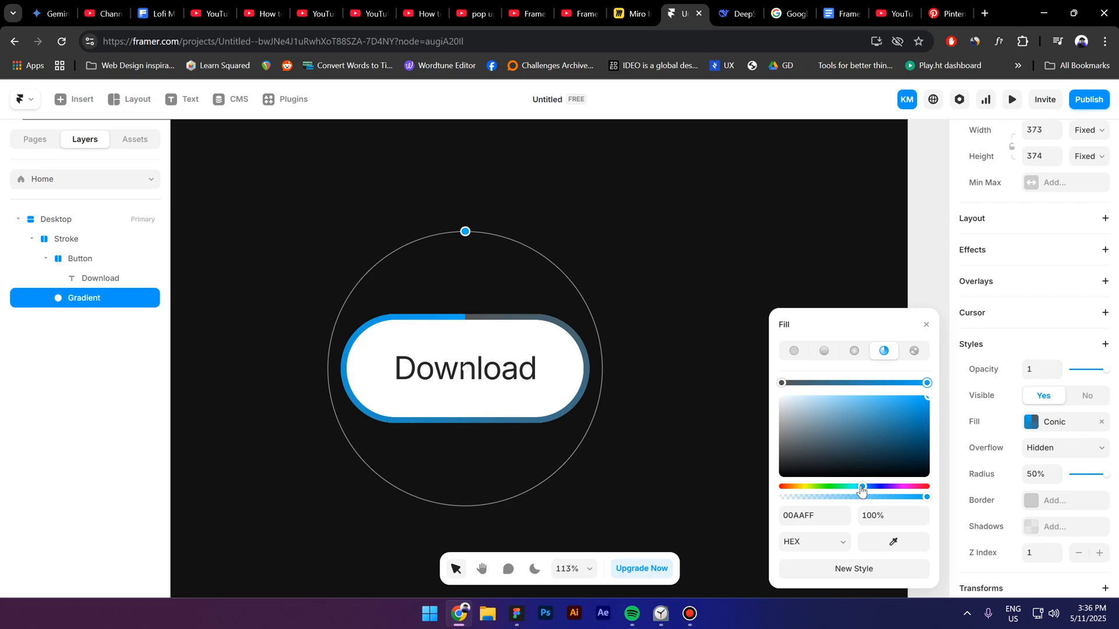
left_click_drag(861, 484, 863, 489)
Step: Set the start stop of the conic gradient to white FFFFFF
left_click(781, 383)
left_click(866, 487)
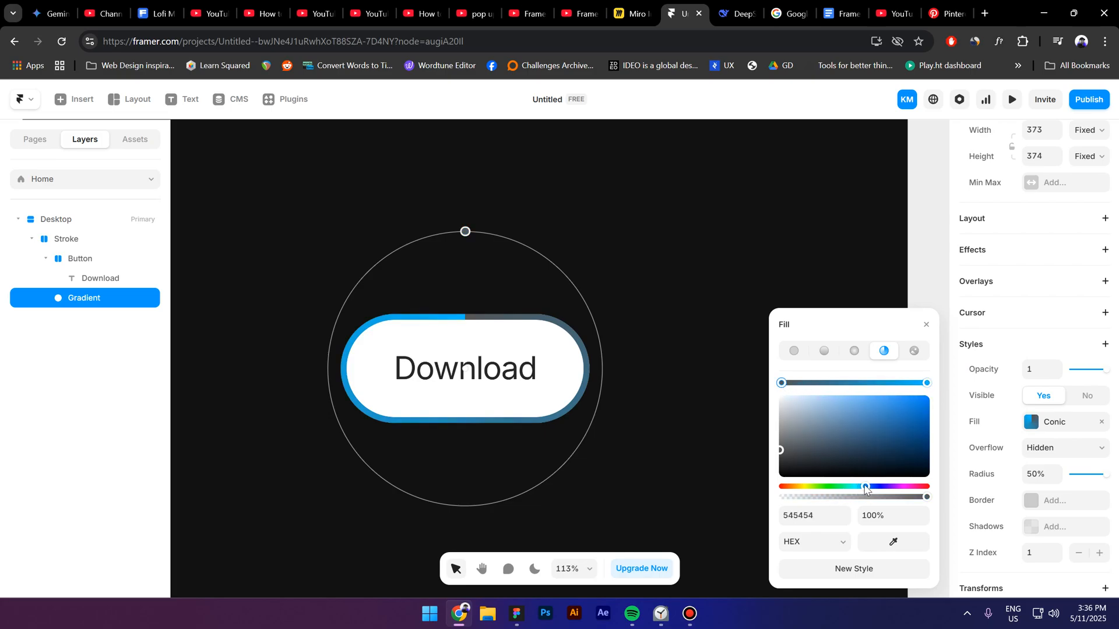
mouse_move(872, 429)
left_mouse_down()
mouse_move(989, 340)
mouse_move(675, 321)
left_mouse_up()
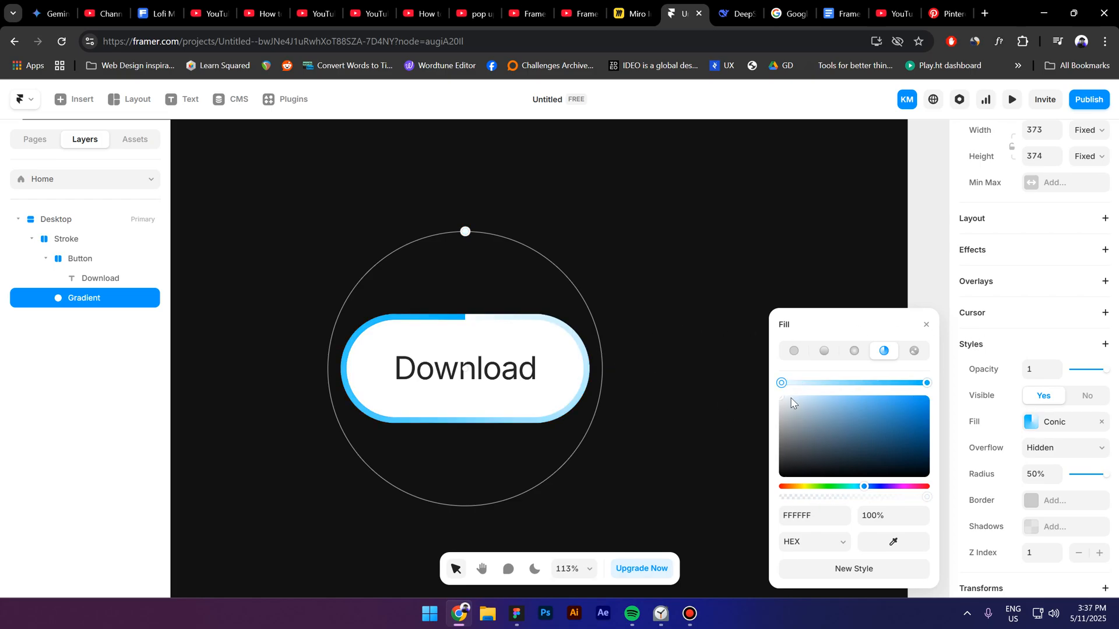
left_click(927, 385)
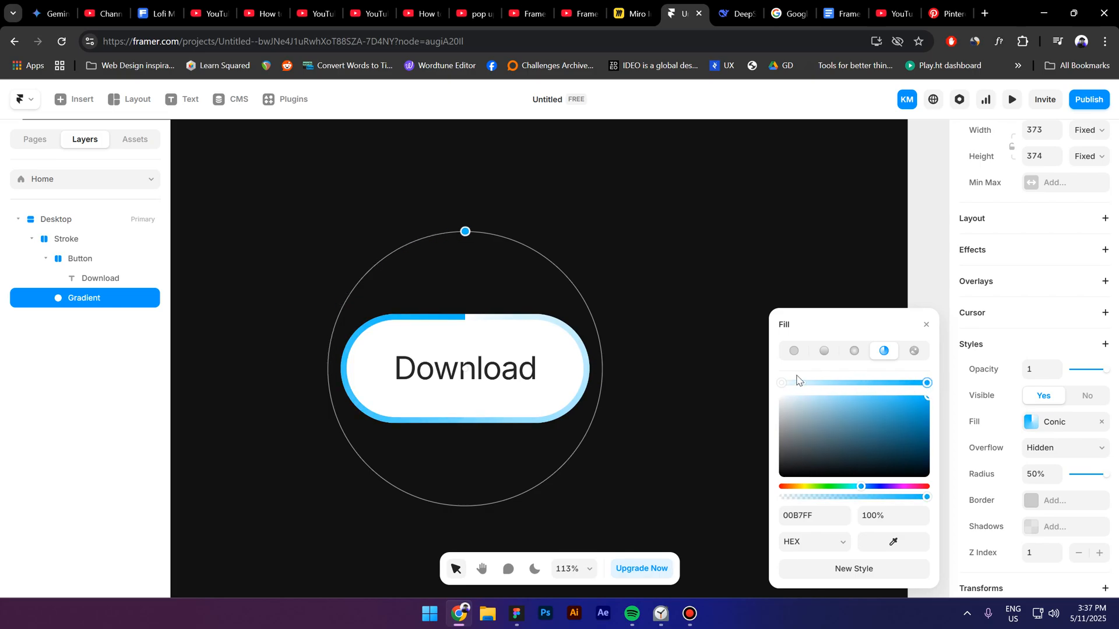
left_click_drag(781, 383, 822, 389)
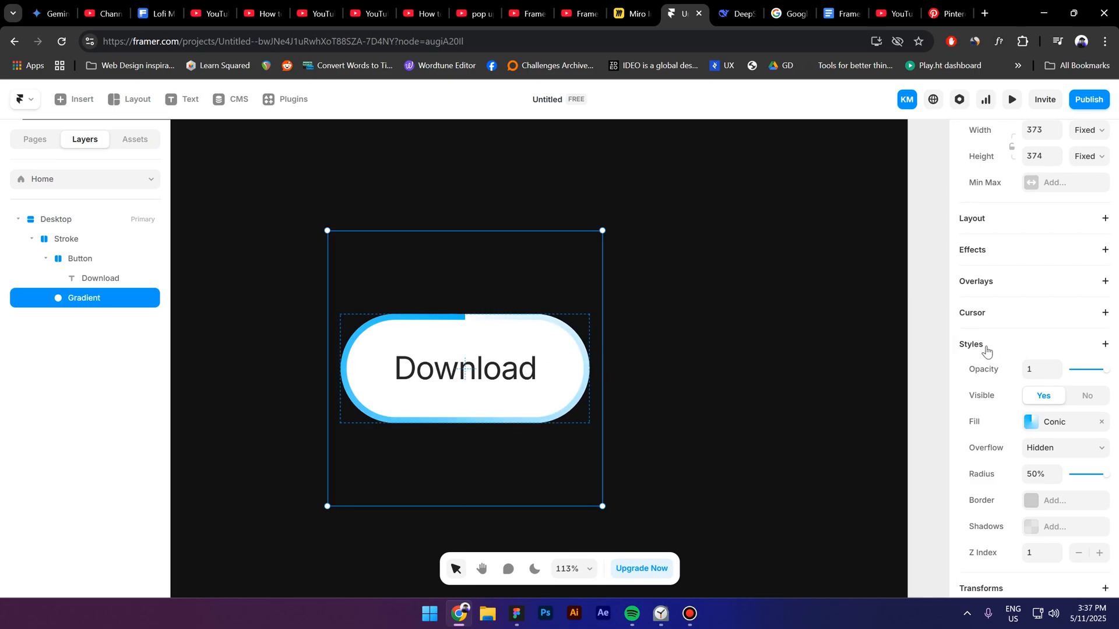
Step: Add a Blur filter to the Gradient circle and set its amount to 9
left_click(987, 341)
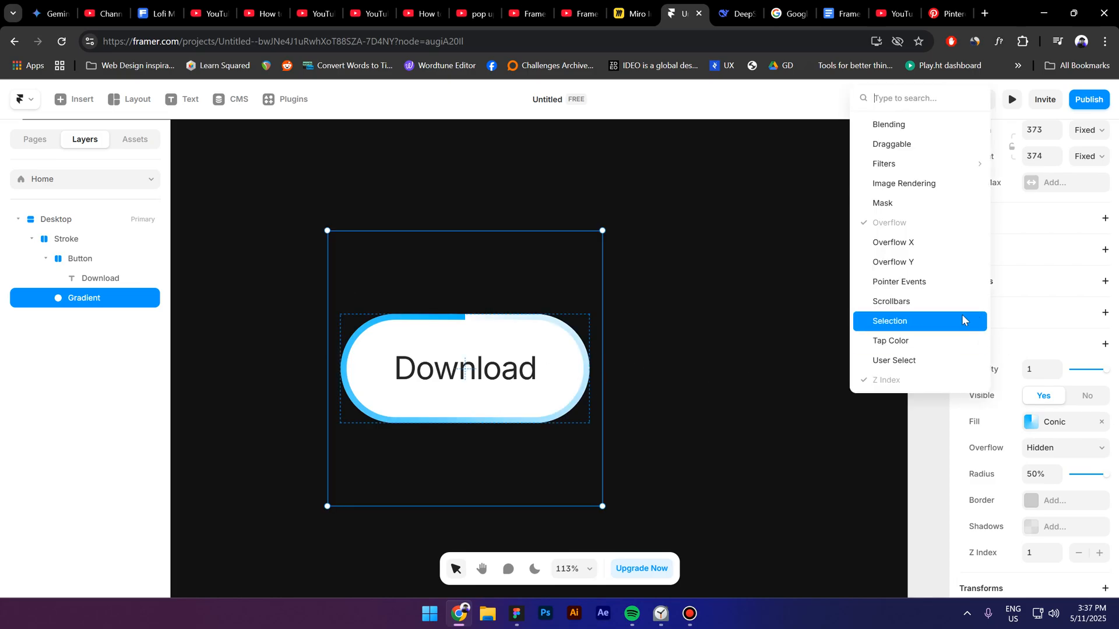
mouse_move(889, 160)
left_click(1011, 163)
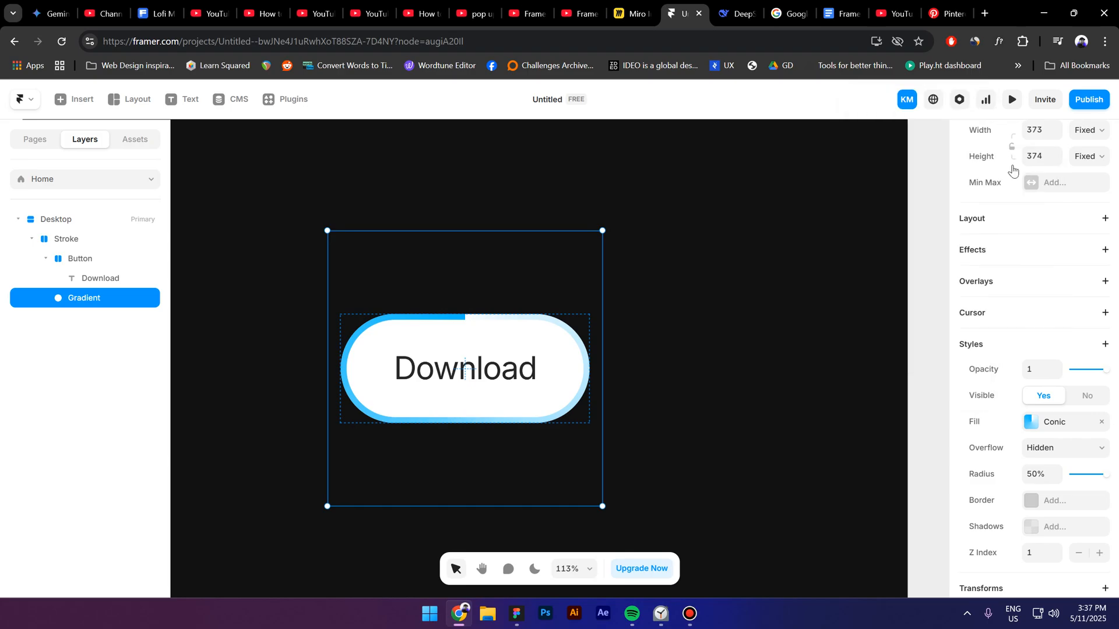
scroll(1042, 453, "down", 3)
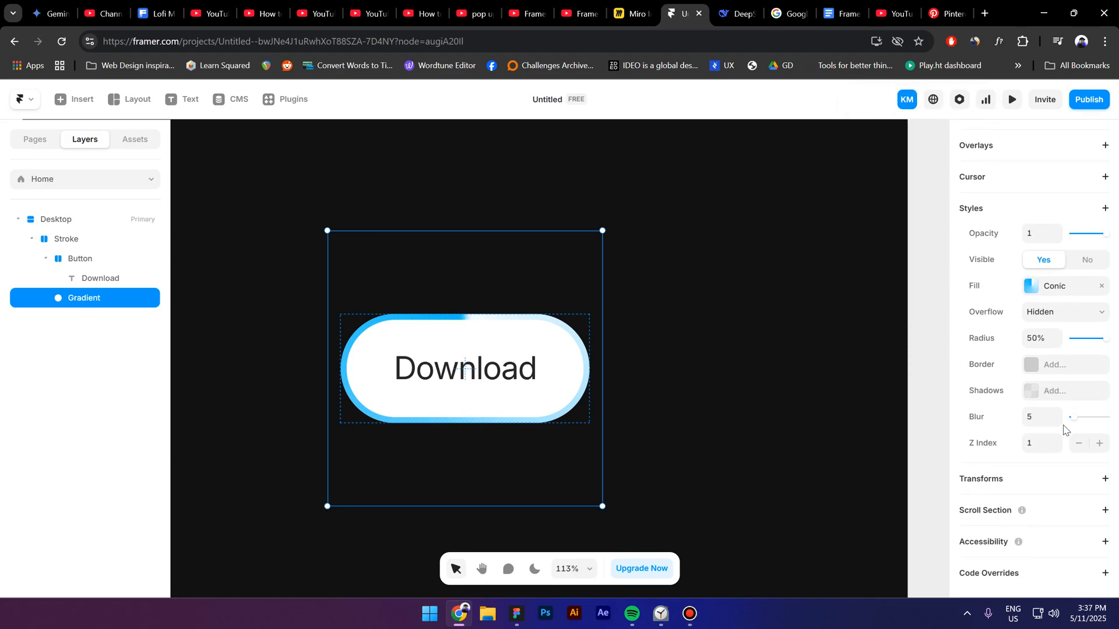
left_click(1043, 419)
type("8")
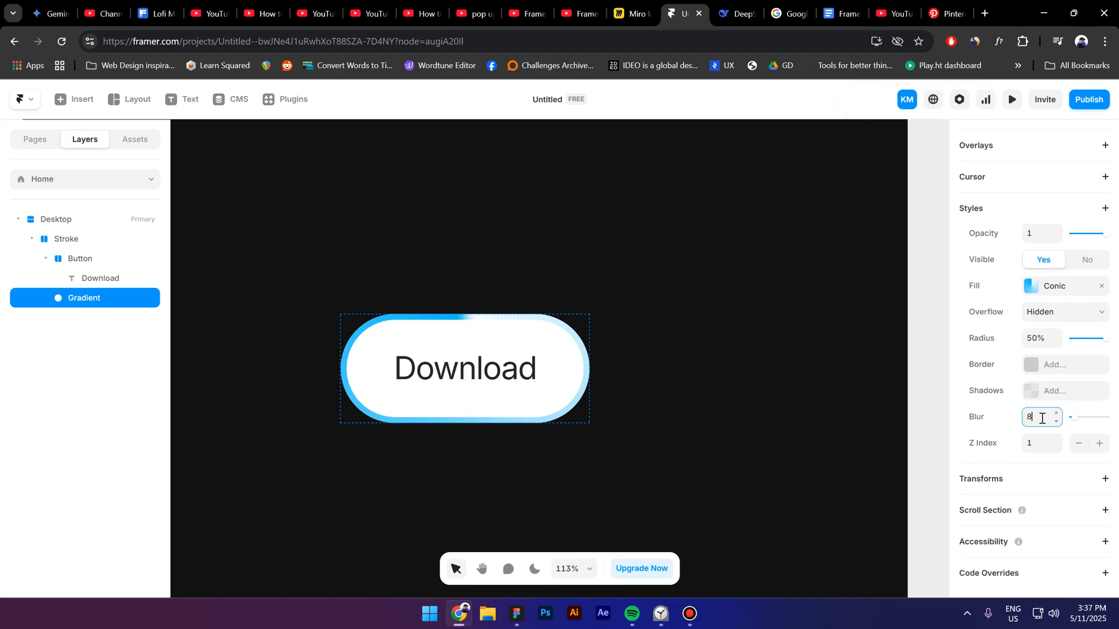
key("Return")
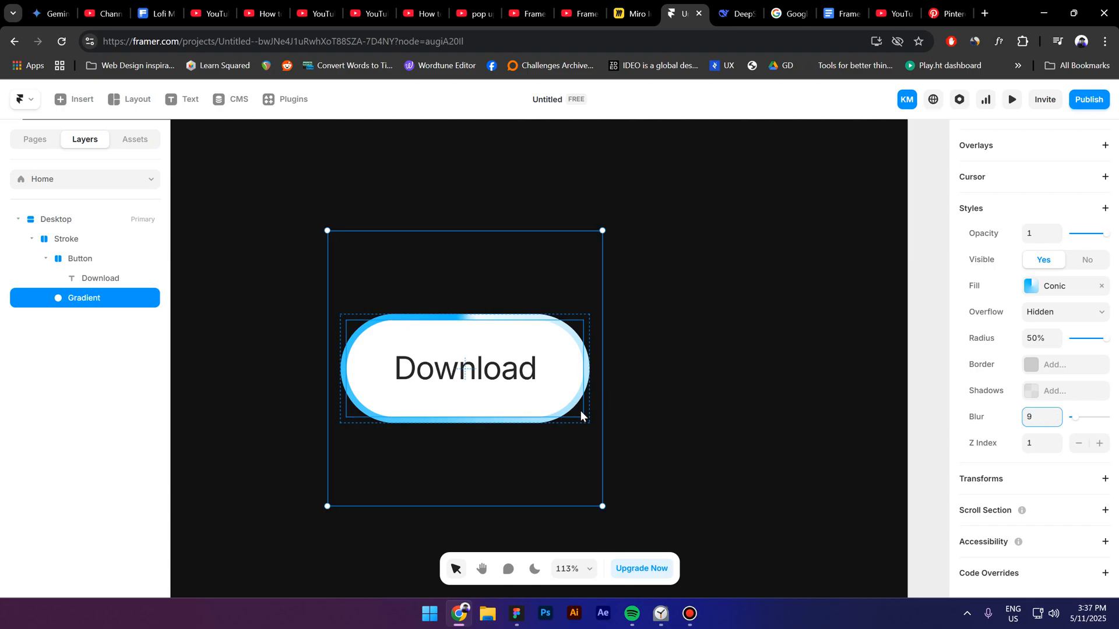
Step: Create a component named "Stroke" from the Stroke stack
left_click(87, 243)
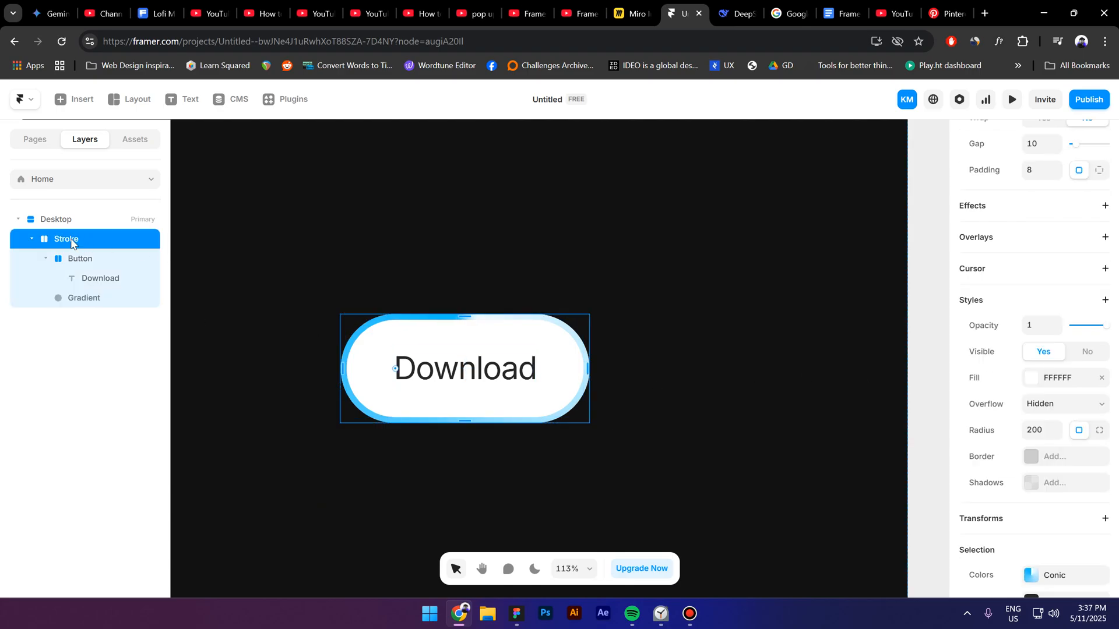
right_click(72, 244)
left_click(146, 175)
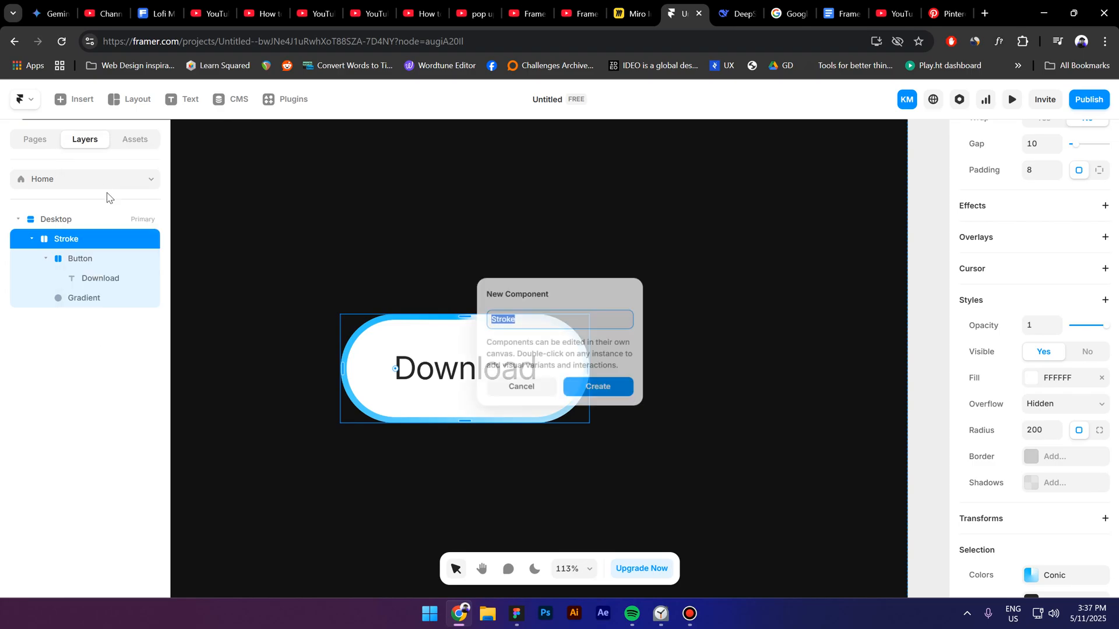
left_click(599, 386)
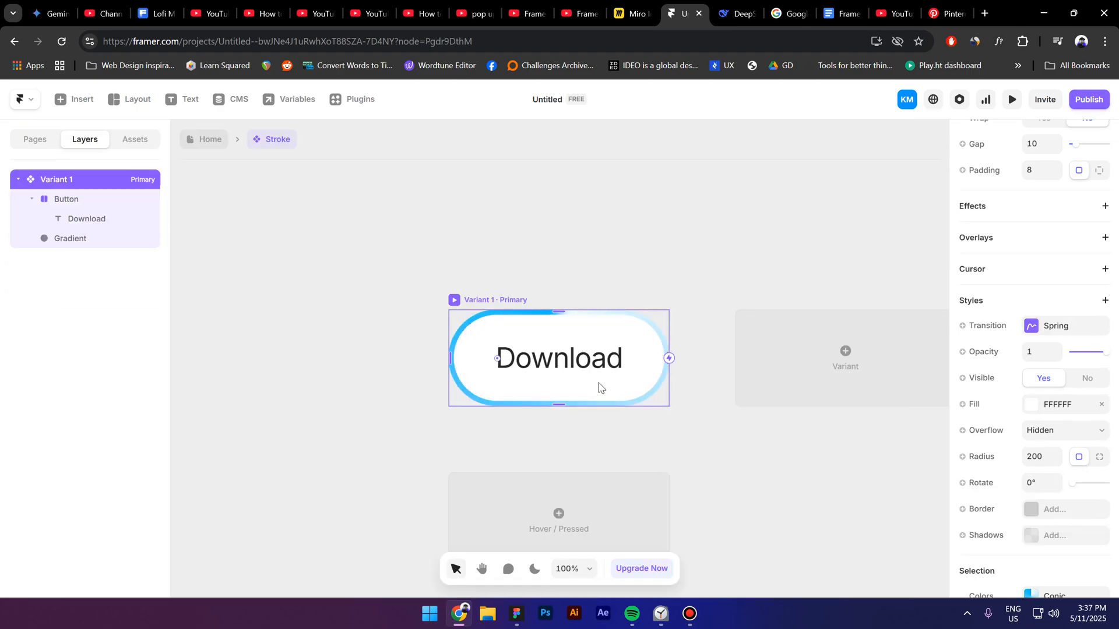
Step: Add a Loop effect with a 2D rotation of 360 to the Gradient circle inside the component
left_click(73, 244)
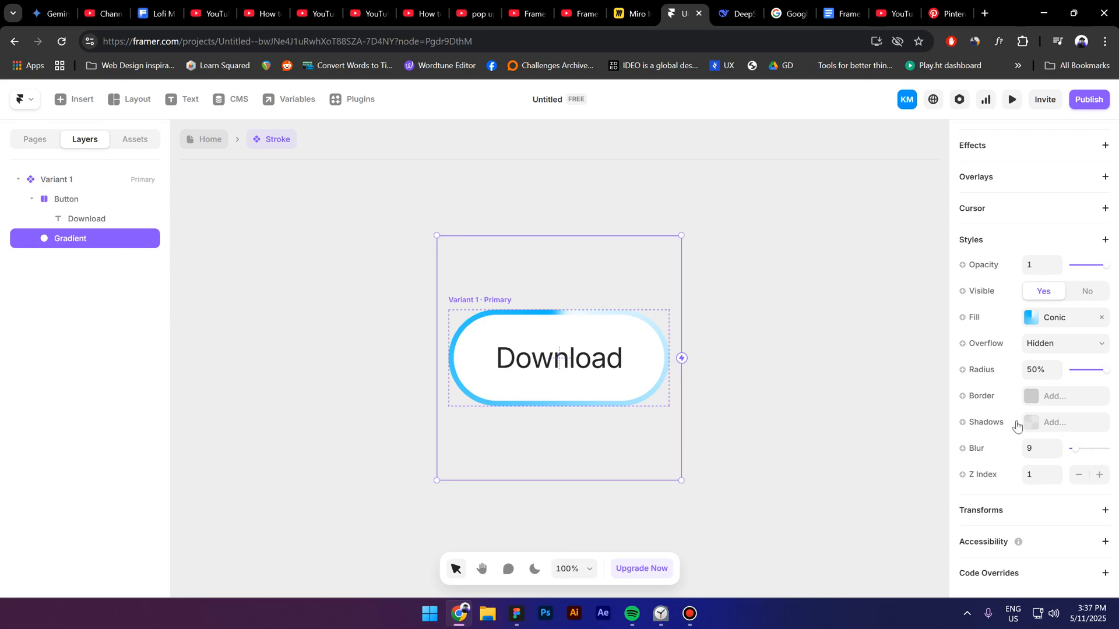
scroll(1013, 418, "up", 3)
left_click(997, 279)
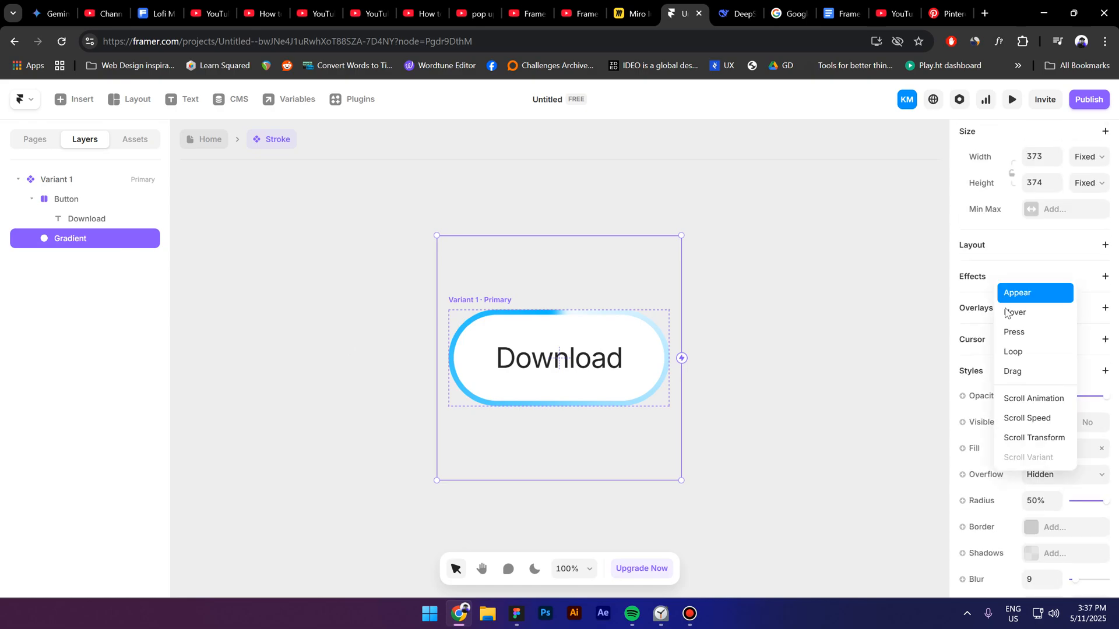
left_click(1012, 351)
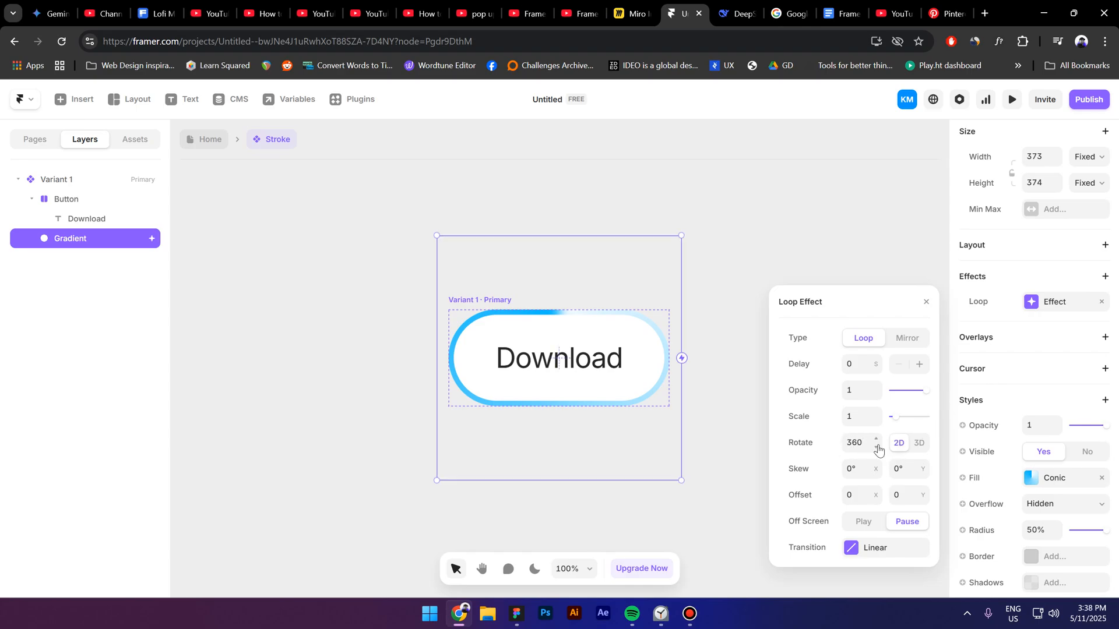
Step: Set the loop effect's transition to Linear ease with a time of 5 seconds
left_click(869, 558)
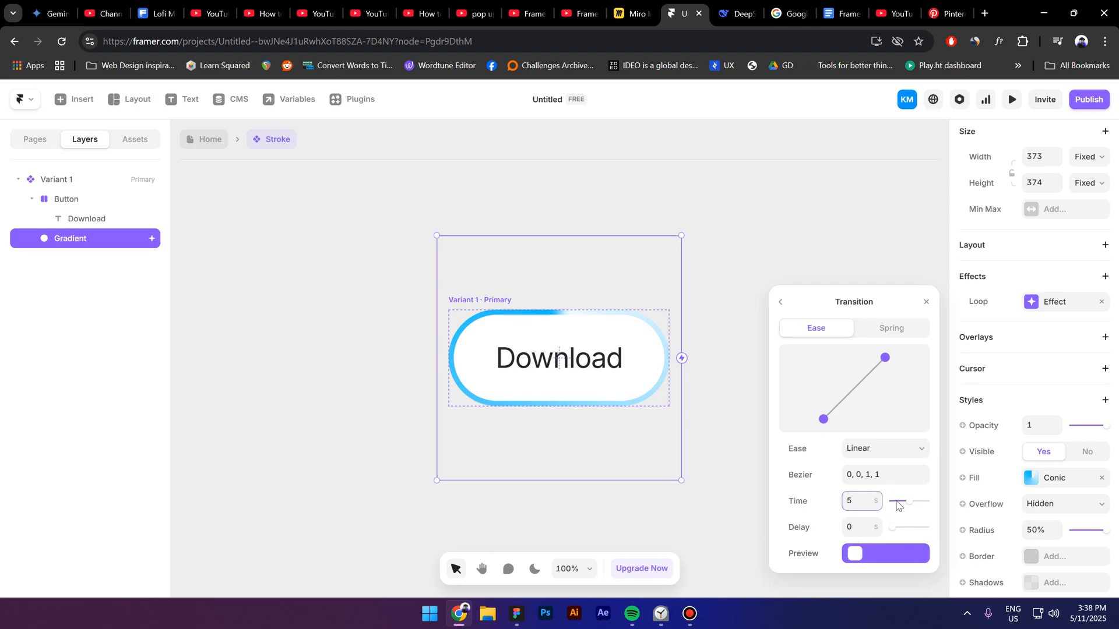
left_click(883, 451)
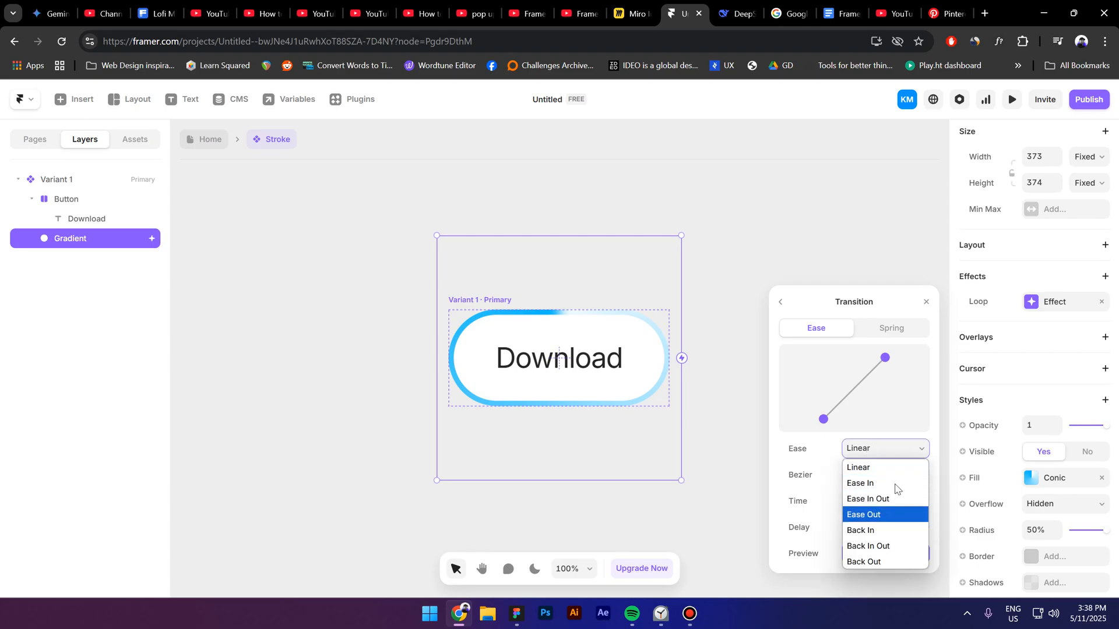
left_click(872, 465)
left_click(927, 301)
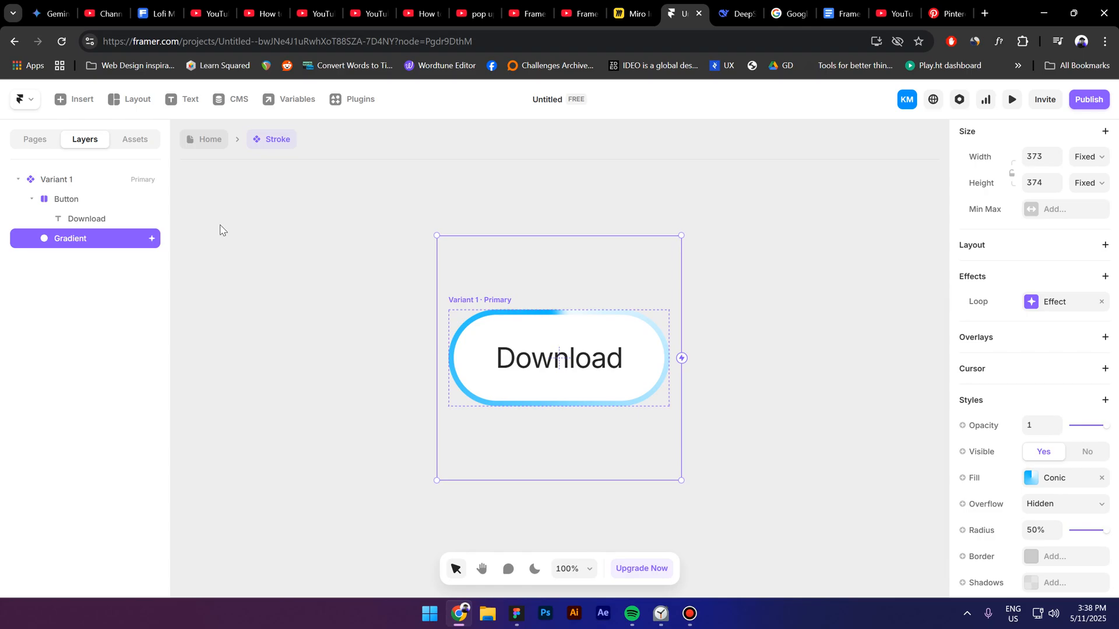
Step: Return to the Home page and preview the Desktop breakpoint to check the rotating gradient stroke, then close the preview
left_click(209, 139)
key("shift+1")
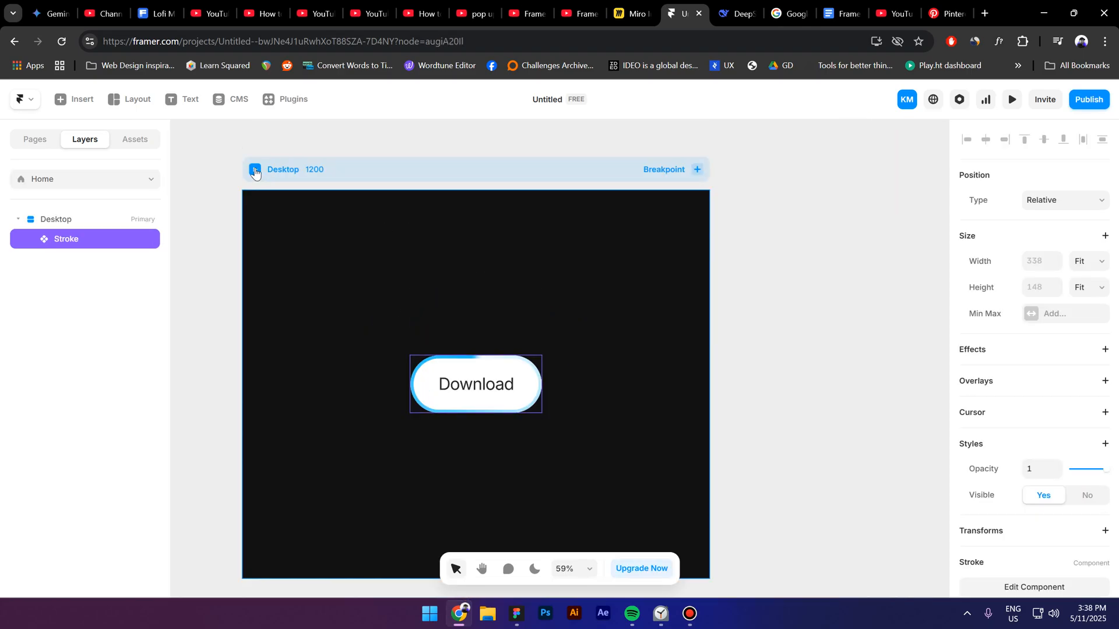
left_click(255, 171)
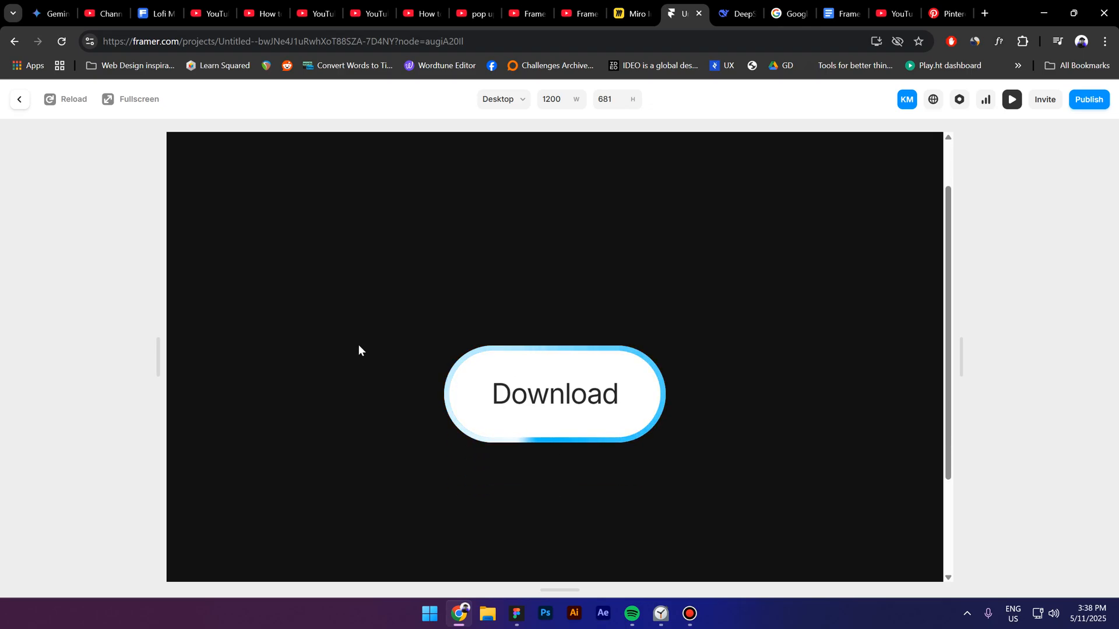
key("Escape")
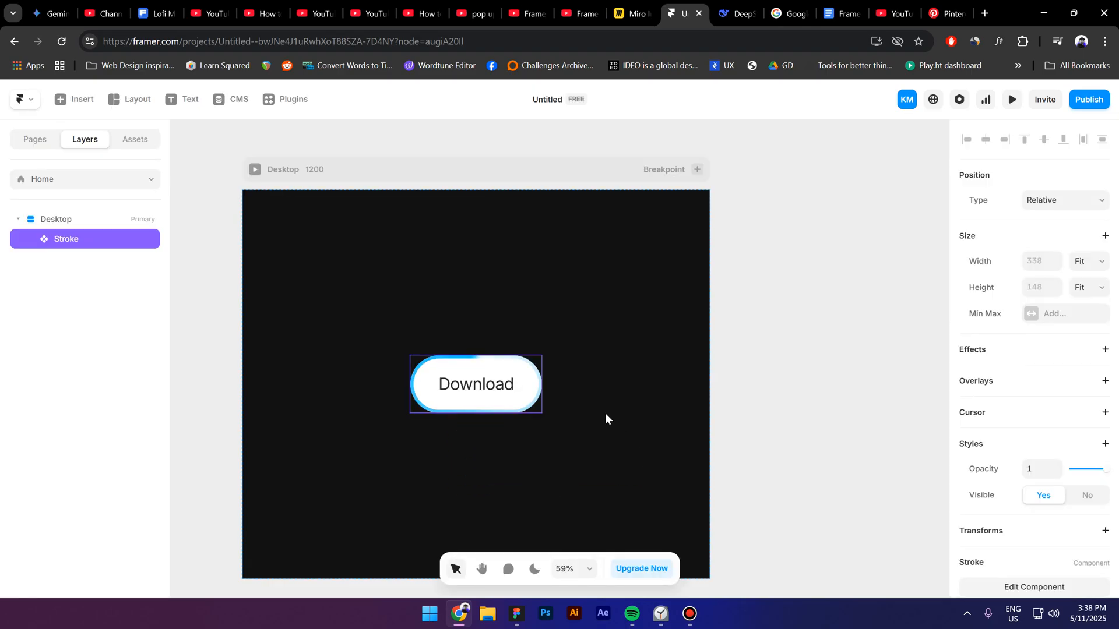
Step: Create a plain text variable named Title for the content of the Download text inside the Stroke component
double_click(488, 398)
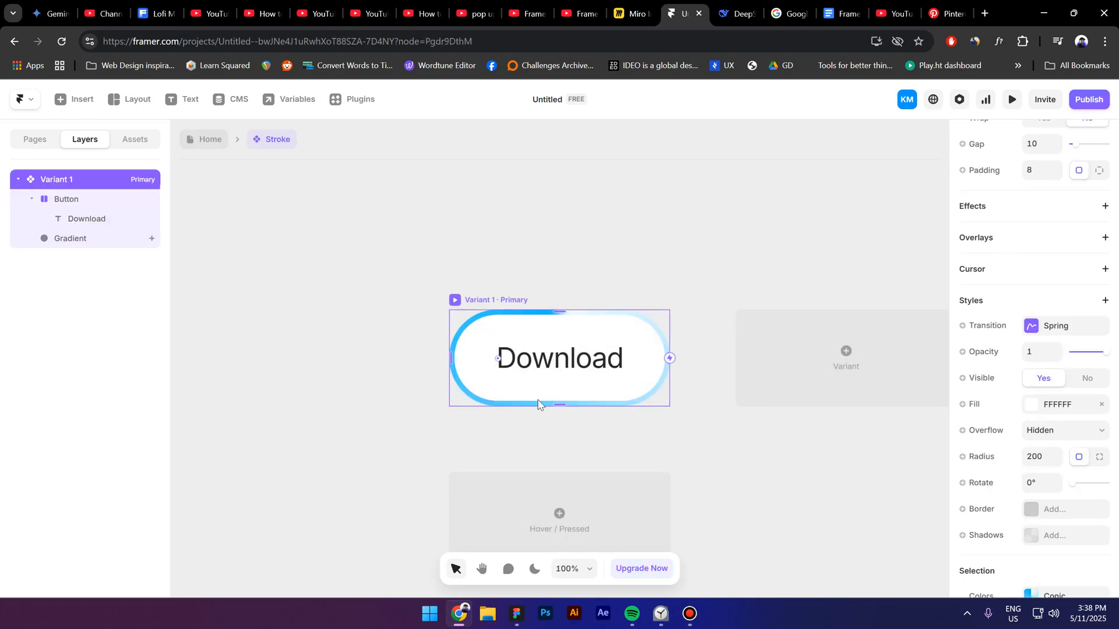
left_click(538, 371)
scroll(1058, 436, "down", 5)
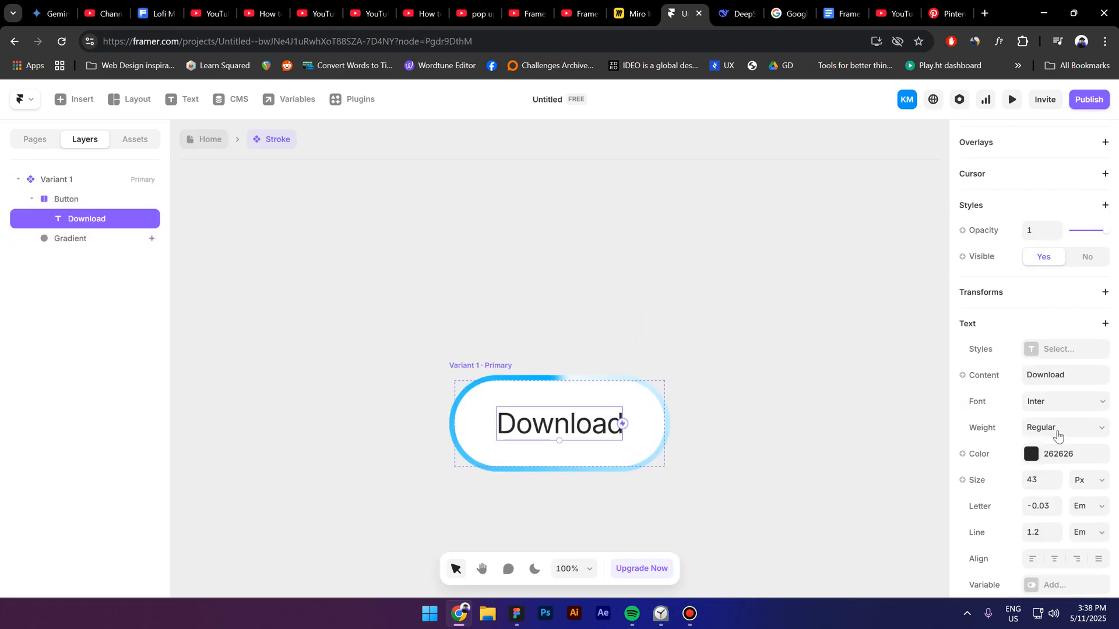
left_click(985, 375)
mouse_move(983, 402)
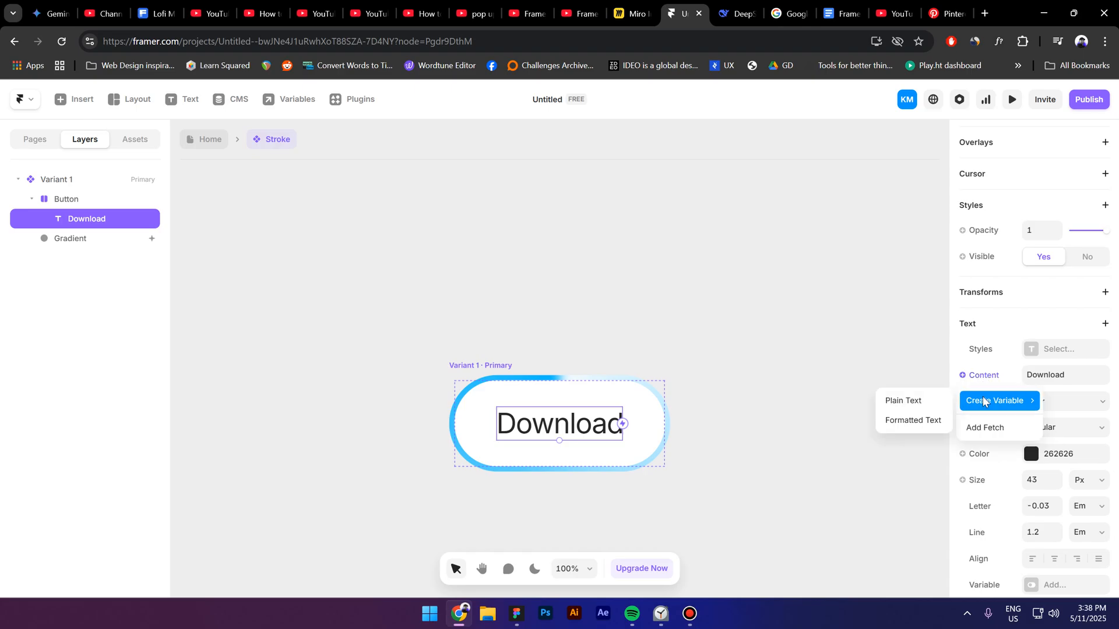
left_click(908, 402)
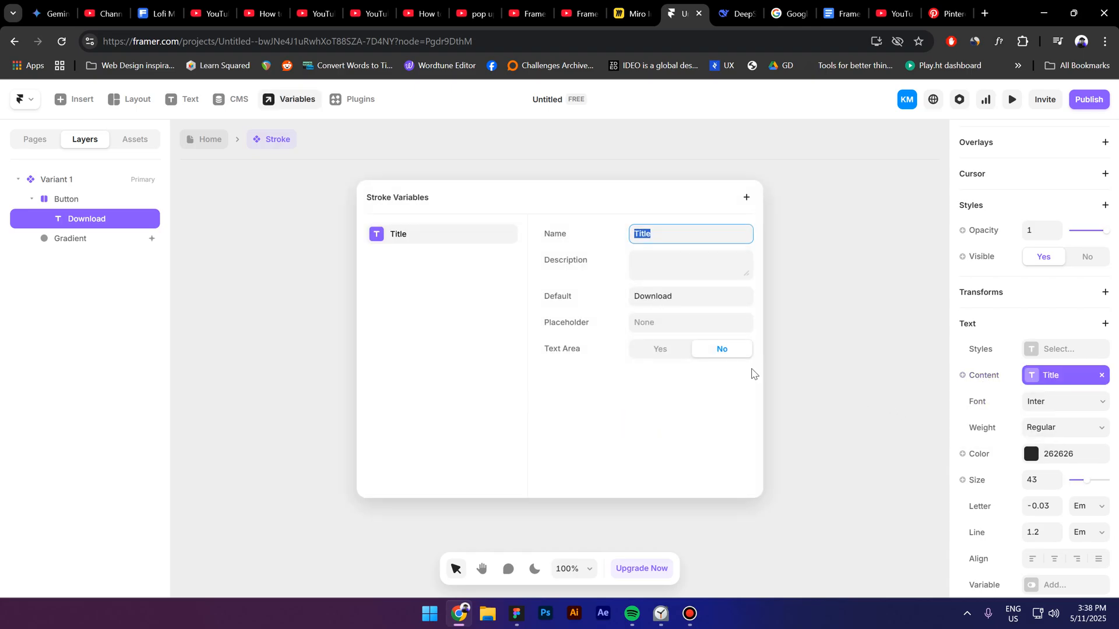
left_click(788, 371)
Step: Set the Title of the Stroke instance on the Home page to "Button" and preview the Desktop breakpoint
left_click(201, 140)
left_click(1073, 481)
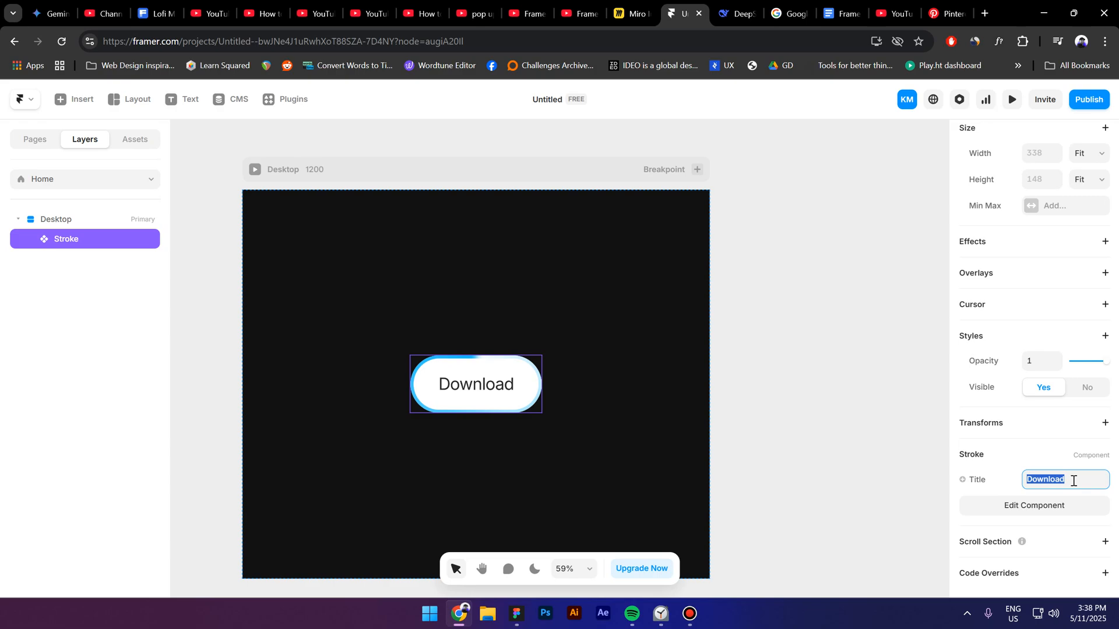
type("Button")
key("Return")
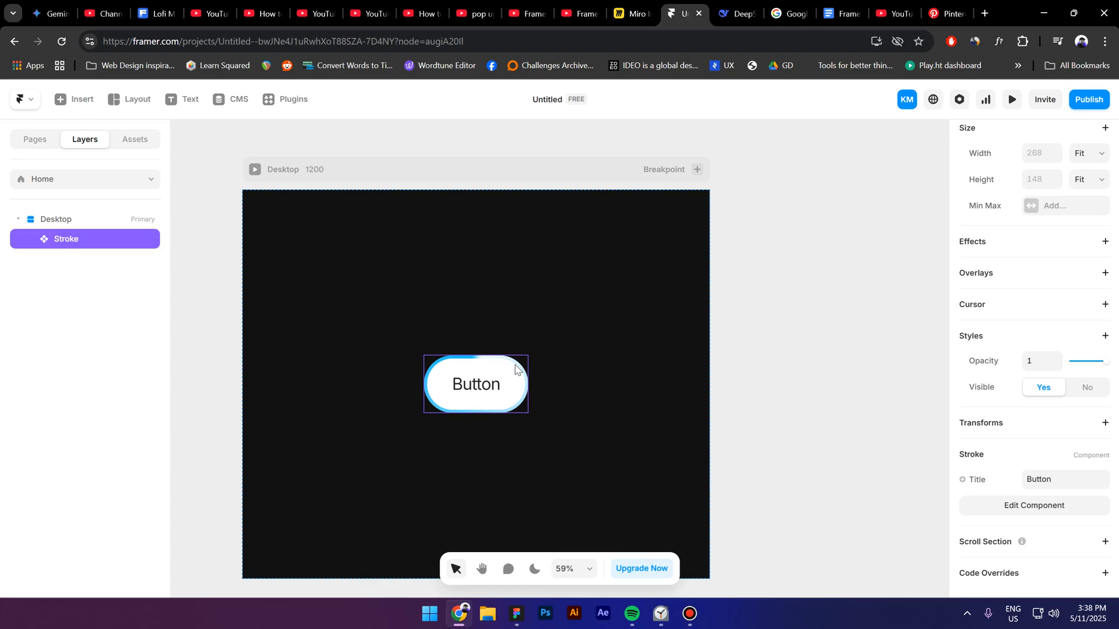
left_click(255, 169)
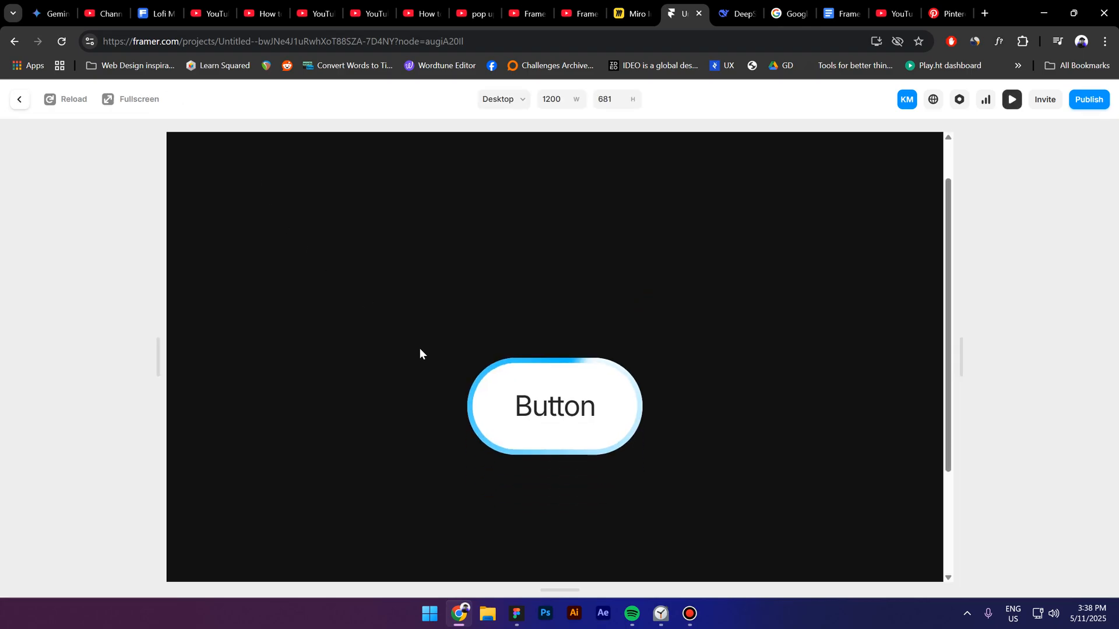